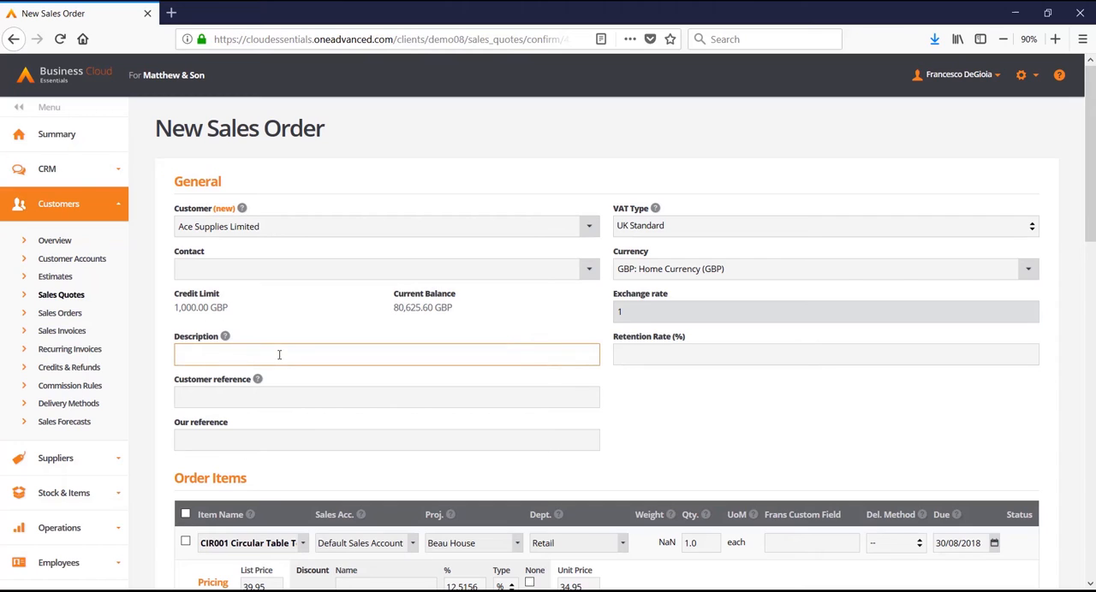
Enter the customer's purchase order number as the customer reference on the new Ace Supplies Limited sales order.
{"action": "left_click", "coordinate": [292, 399]}
{"action": "type", "text": "P"}
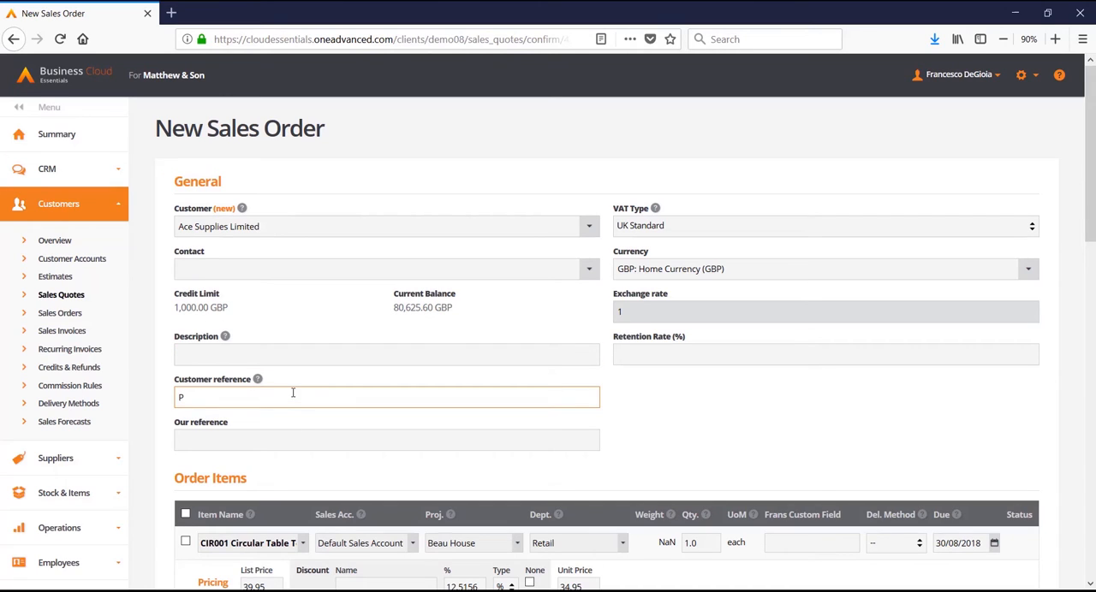
{"action": "type", "text": "O12345"}
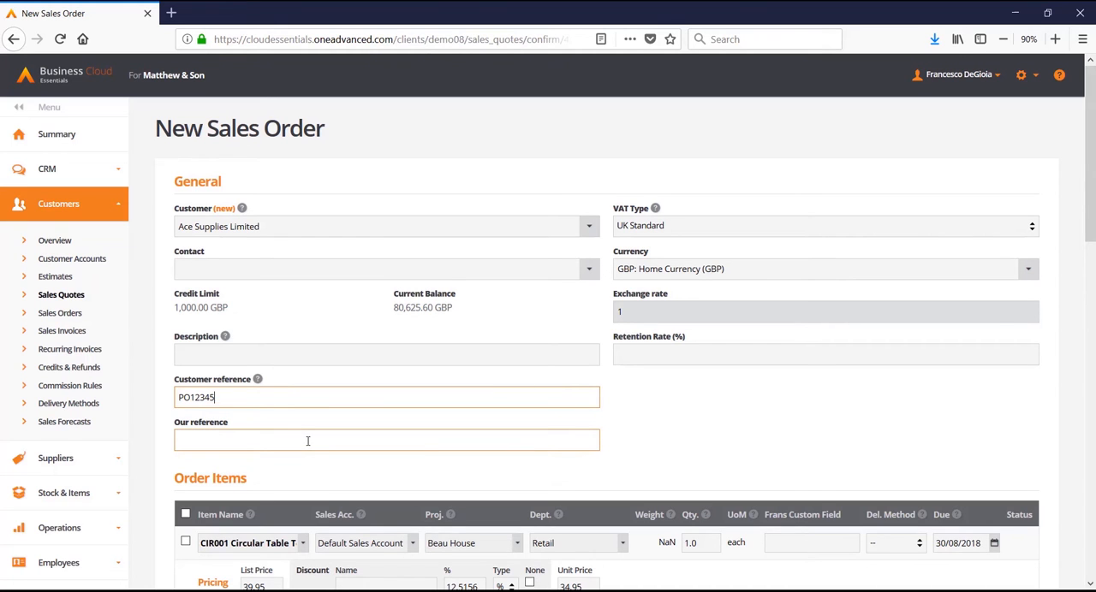
Enable creating purchase orders and/or works orders for this sales order, and save and send it.
{"action": "scroll", "coordinate": [308, 441], "scroll_direction": "down", "scroll_amount": 5}
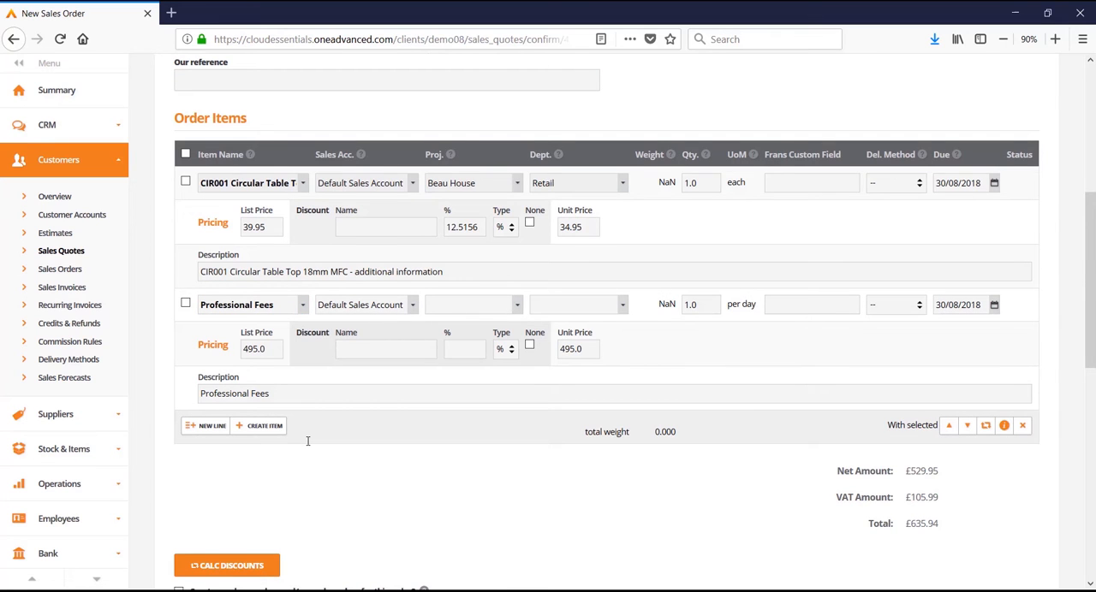
{"action": "scroll", "coordinate": [307, 441], "scroll_direction": "down", "scroll_amount": 3}
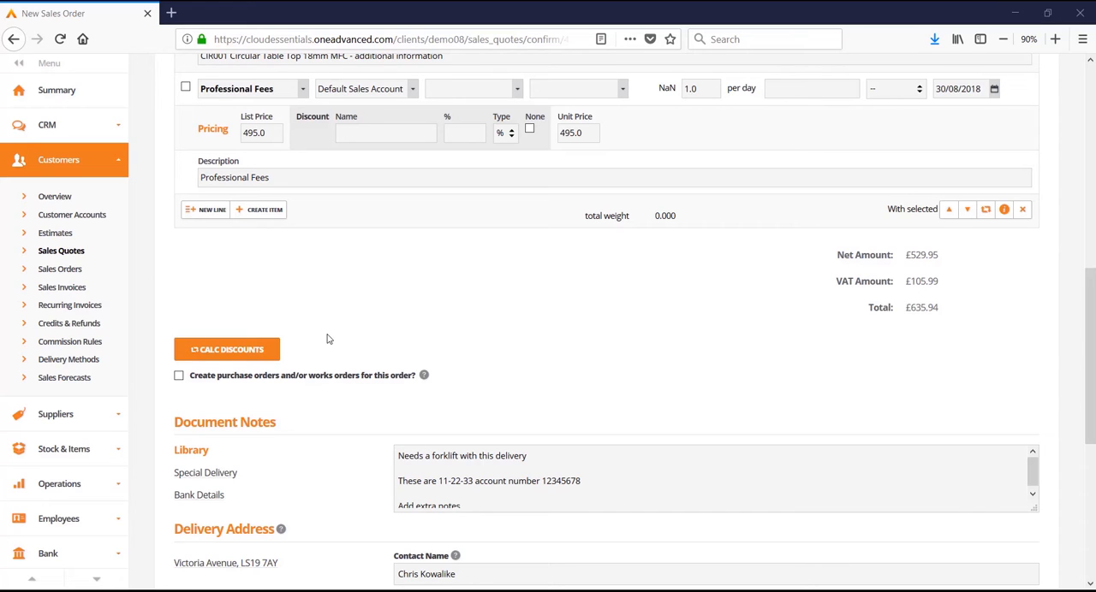
{"action": "left_click", "coordinate": [179, 376]}
{"action": "scroll", "coordinate": [246, 392], "scroll_direction": "down", "scroll_amount": 5}
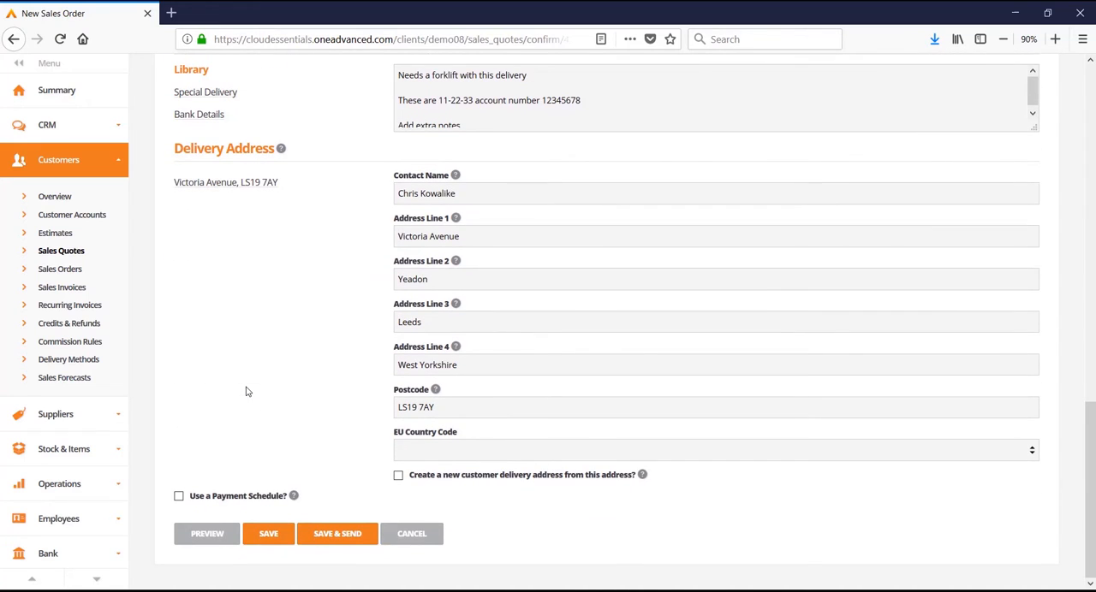
{"action": "left_click", "coordinate": [342, 534]}
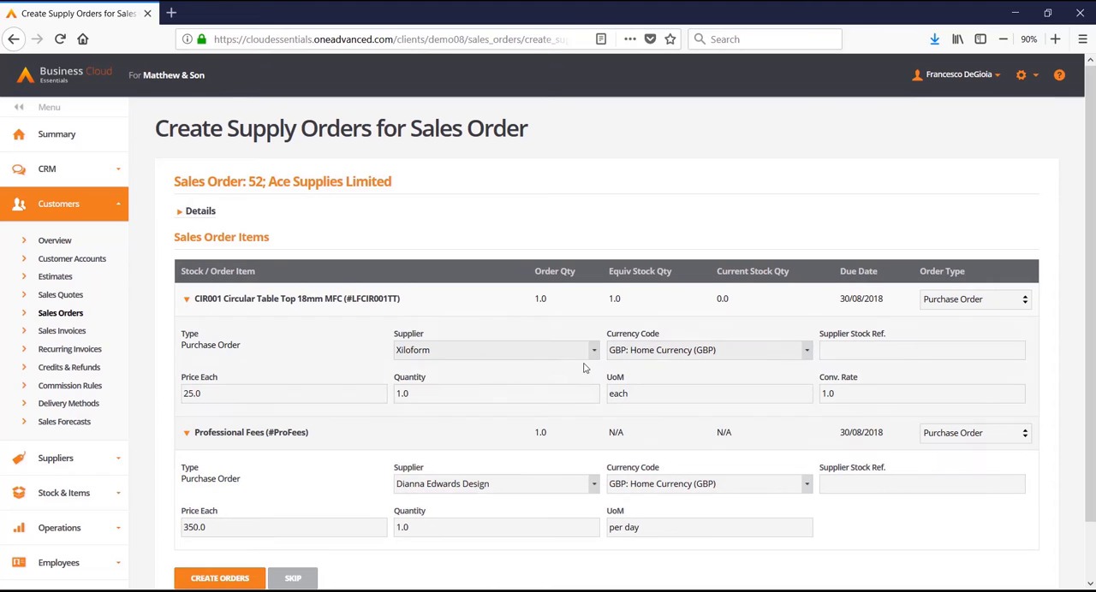
Create the purchase orders for the circular table top and professional fees, keeping Xiloform and the other preset supplier.
{"action": "left_click", "coordinate": [593, 351]}
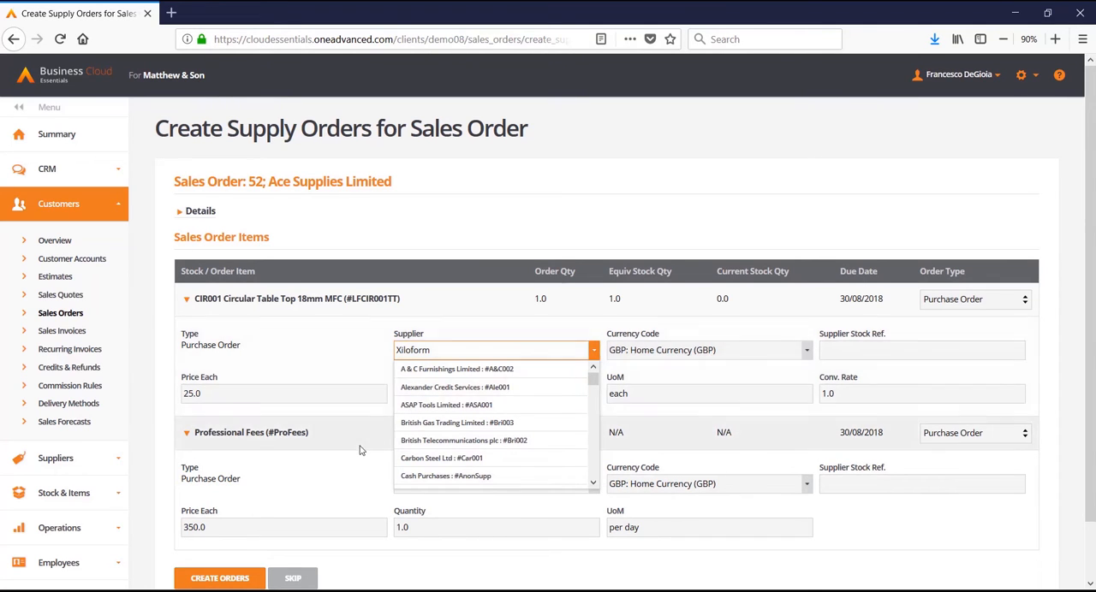
{"action": "left_click", "coordinate": [593, 351]}
{"action": "left_click", "coordinate": [850, 346]}
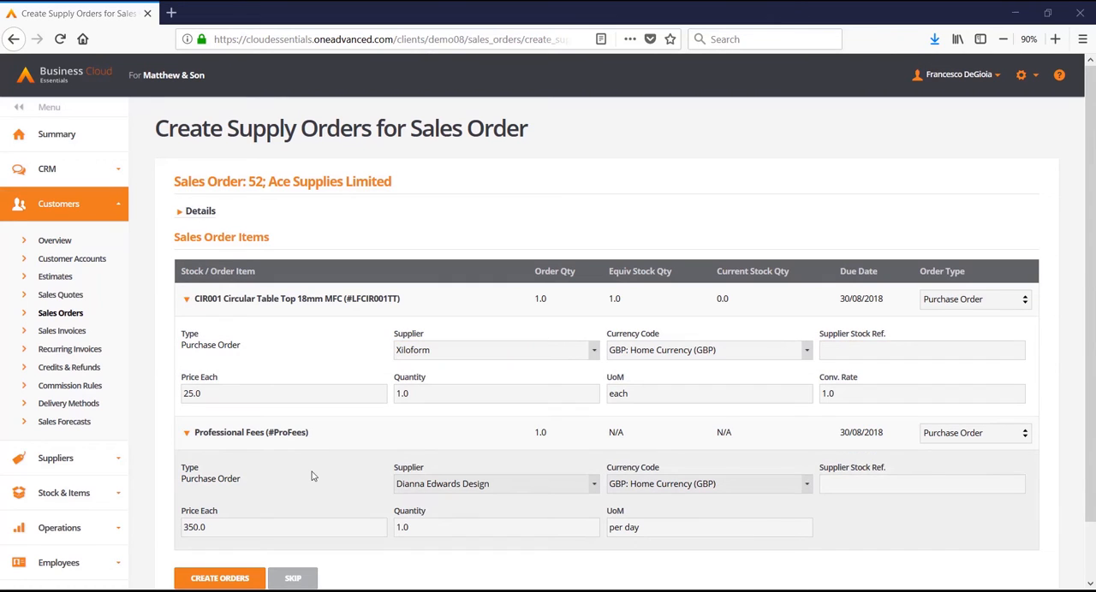
{"action": "left_click", "coordinate": [235, 580]}
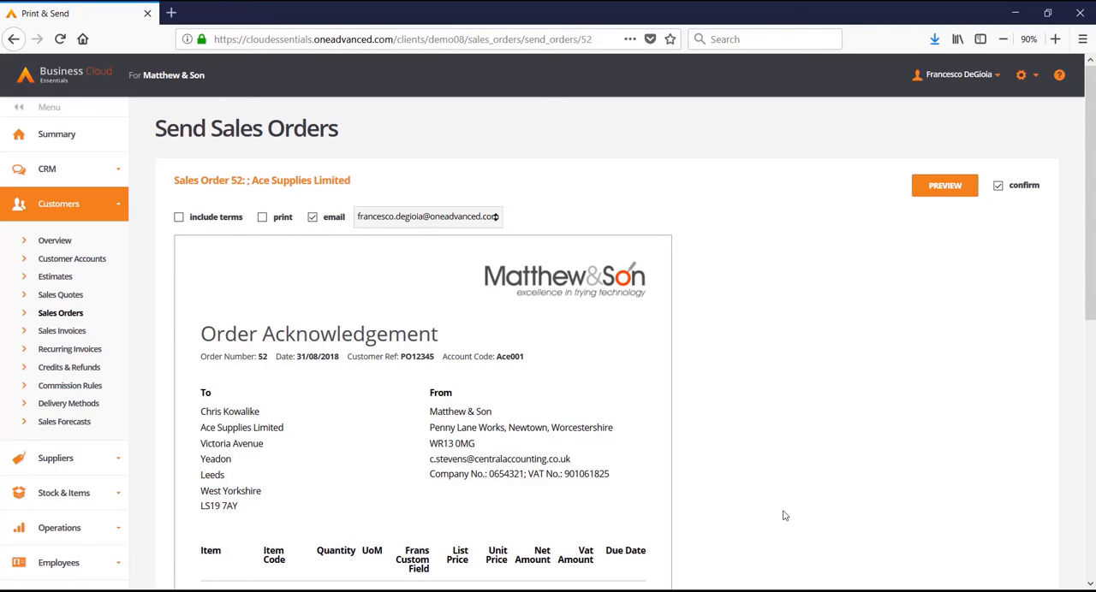
From the sales orders list, open the Xiloform purchase order linked to the new Ace Supplies Limited order for editing.
{"action": "left_click", "coordinate": [74, 320]}
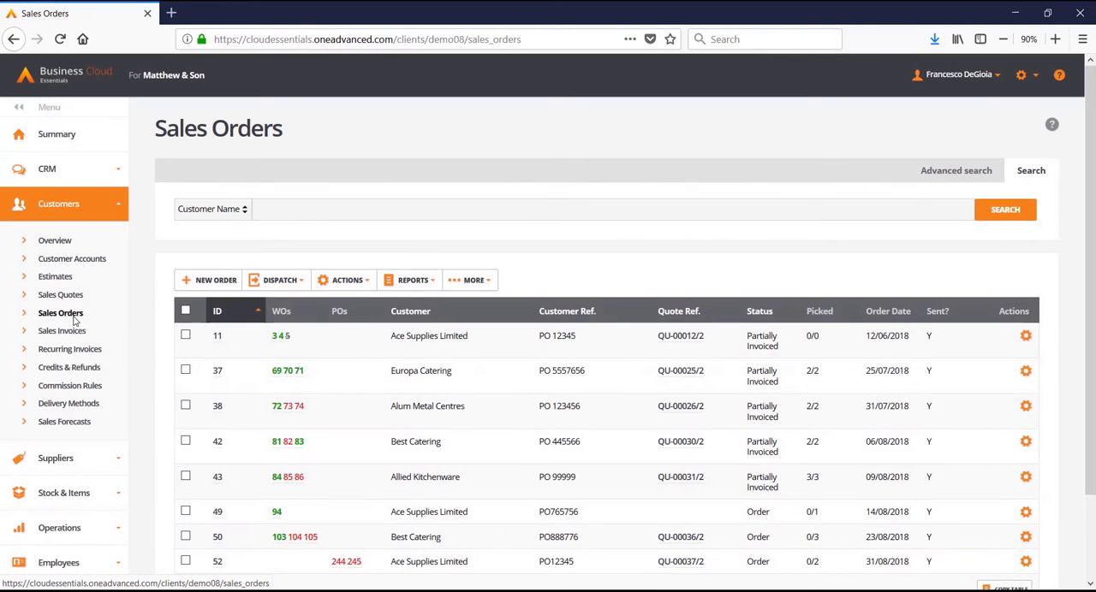
{"action": "scroll", "coordinate": [156, 381], "scroll_direction": "down", "scroll_amount": 2}
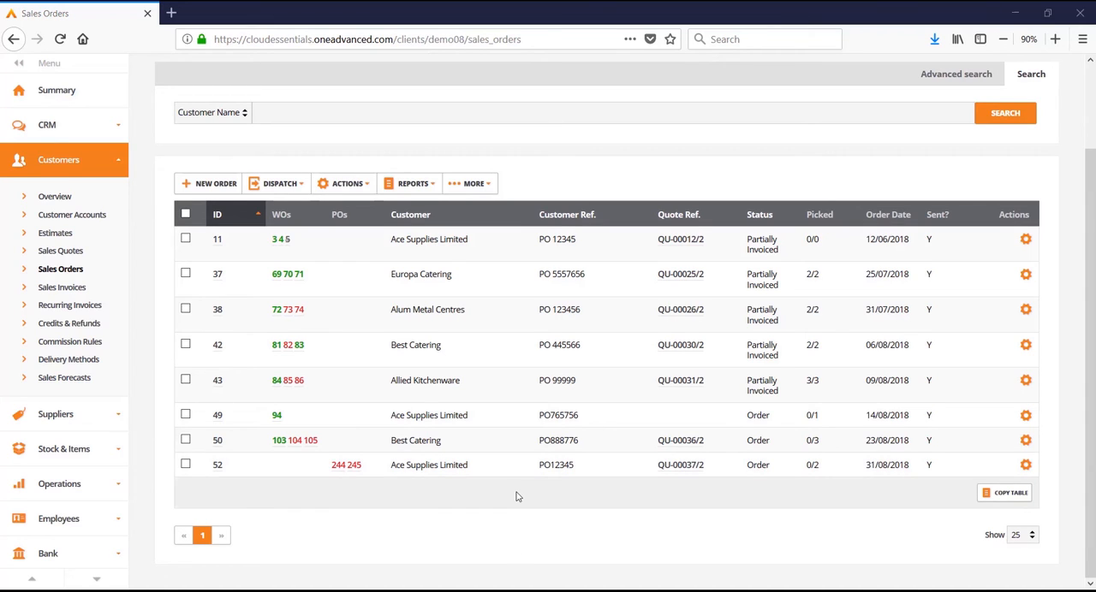
{"action": "left_click", "coordinate": [337, 467]}
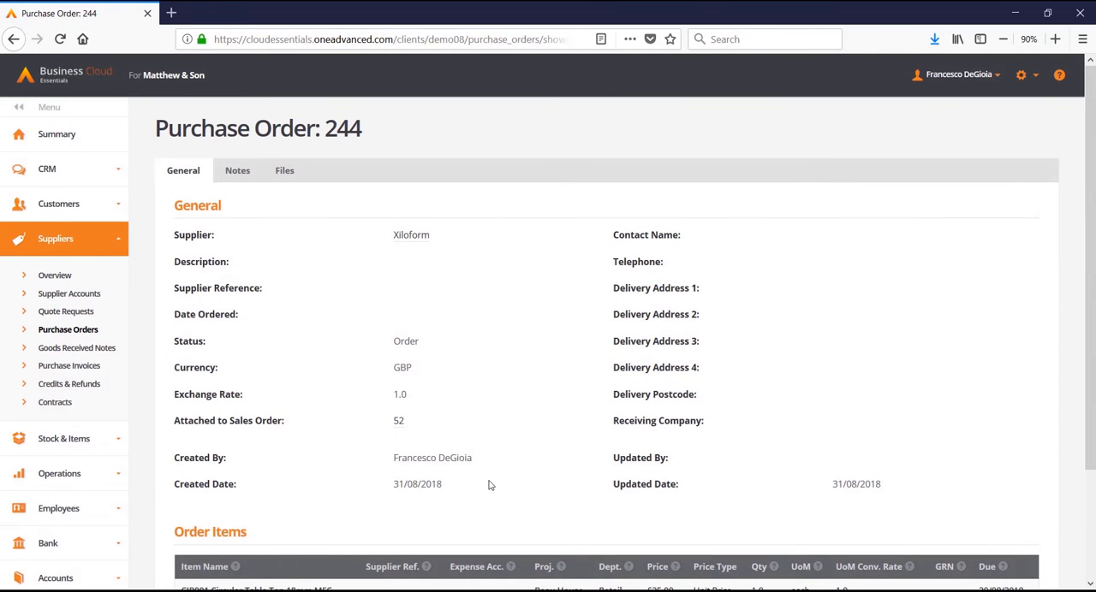
{"action": "scroll", "coordinate": [490, 486], "scroll_direction": "down", "scroll_amount": 2}
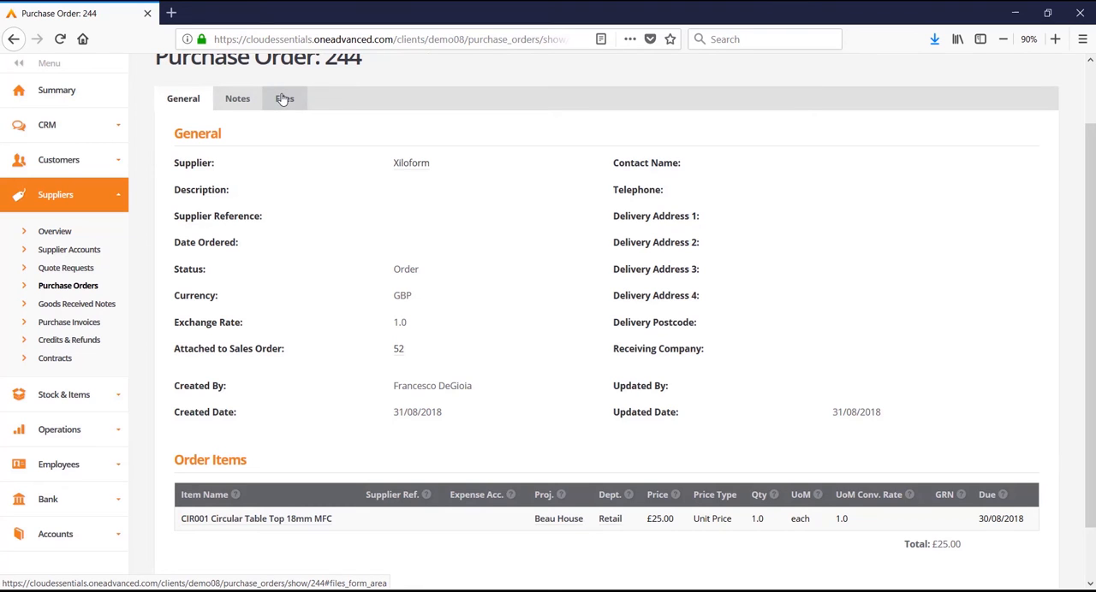
{"action": "scroll", "coordinate": [303, 172], "scroll_direction": "down", "scroll_amount": 1}
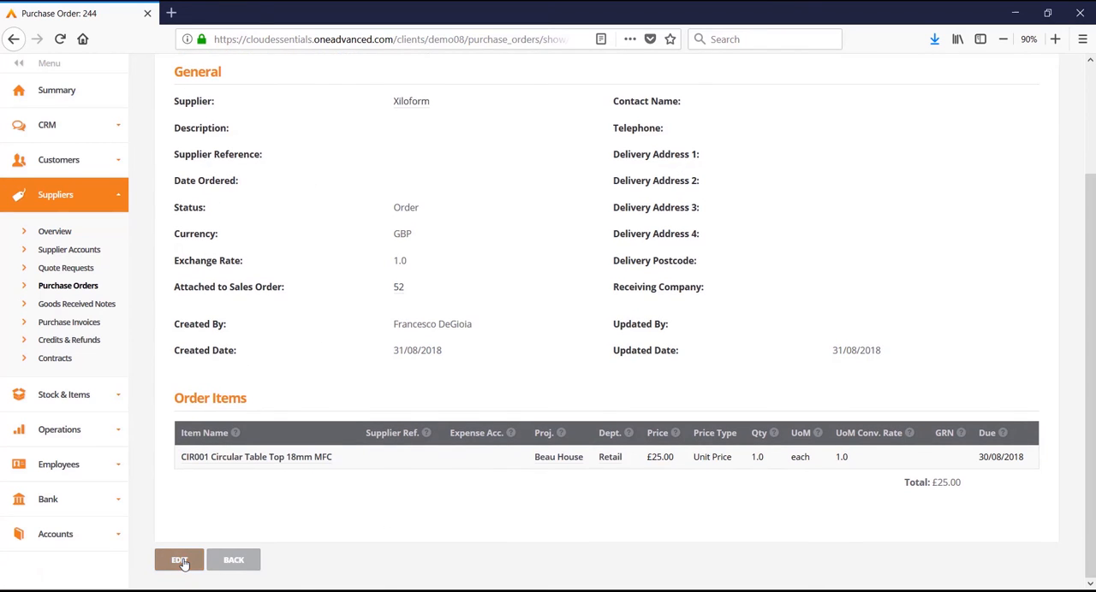
{"action": "left_click", "coordinate": [181, 561]}
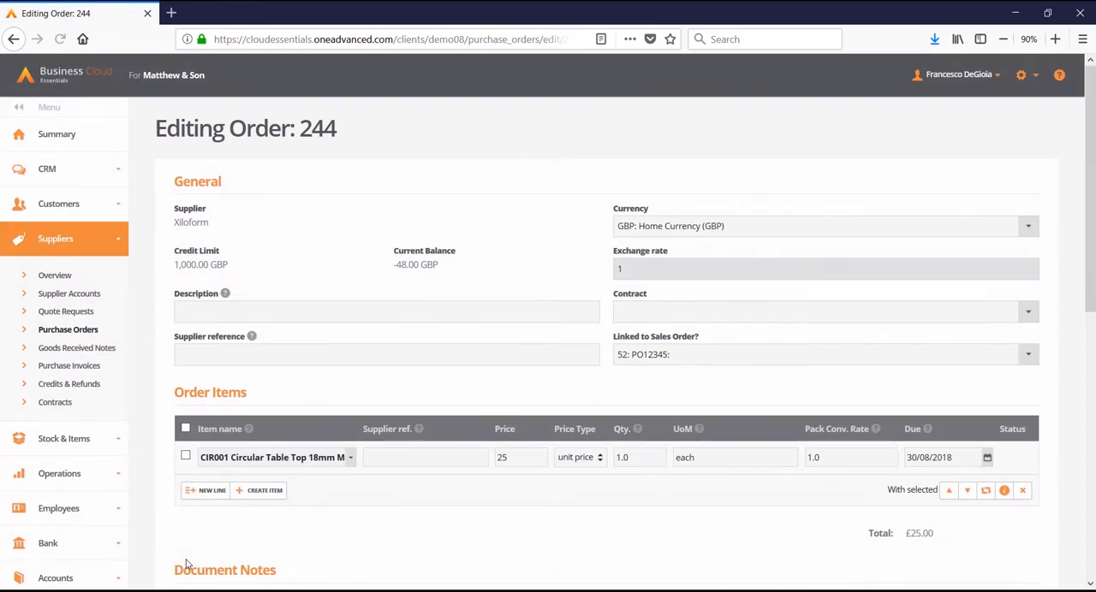
{"action": "left_click", "coordinate": [229, 310]}
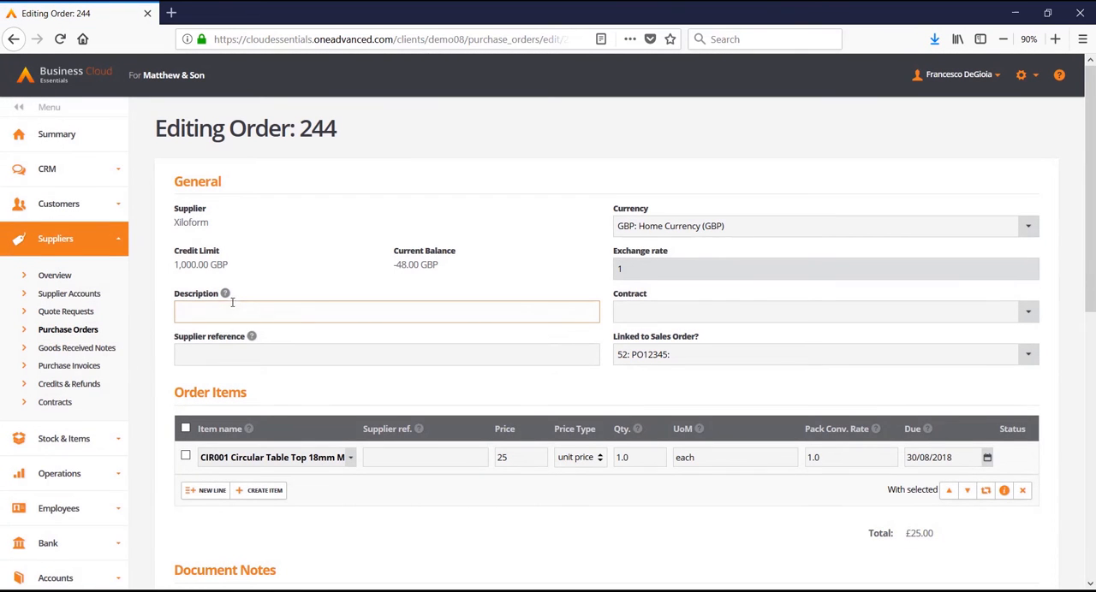
{"action": "left_click", "coordinate": [245, 351]}
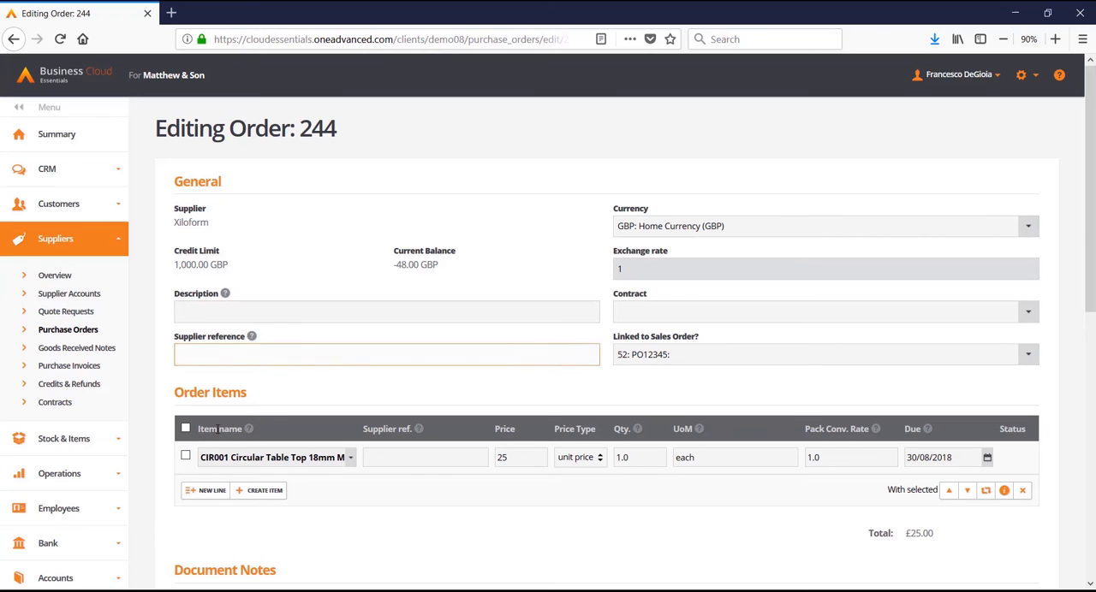
{"action": "left_click", "coordinate": [205, 491]}
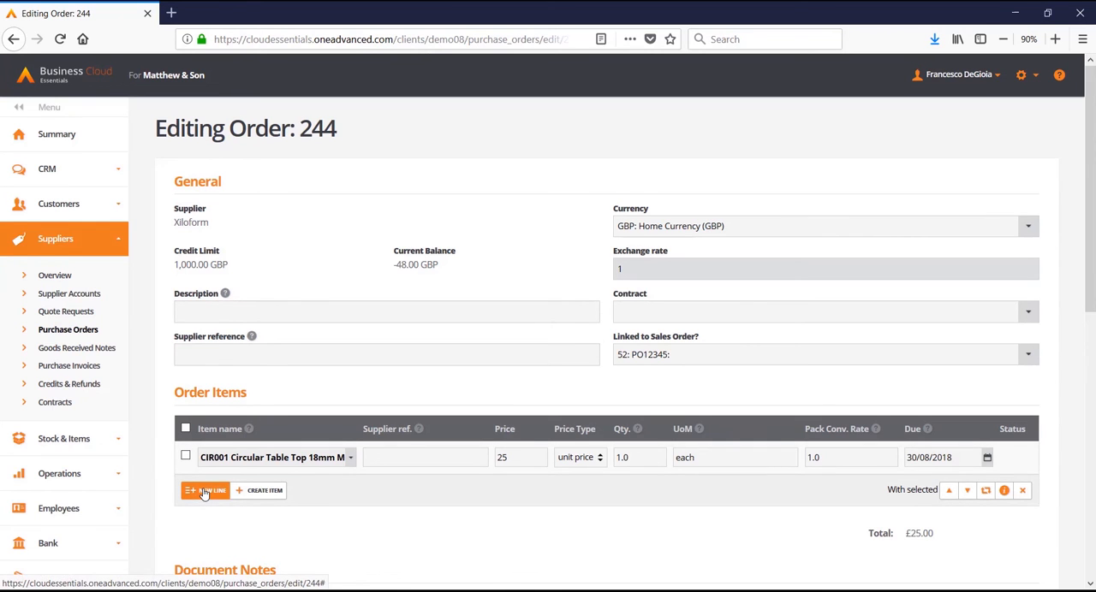
Add the Special Delivery and Bank Details library notes to the purchase order's document notes.
{"action": "scroll", "coordinate": [204, 494], "scroll_direction": "down", "scroll_amount": 5}
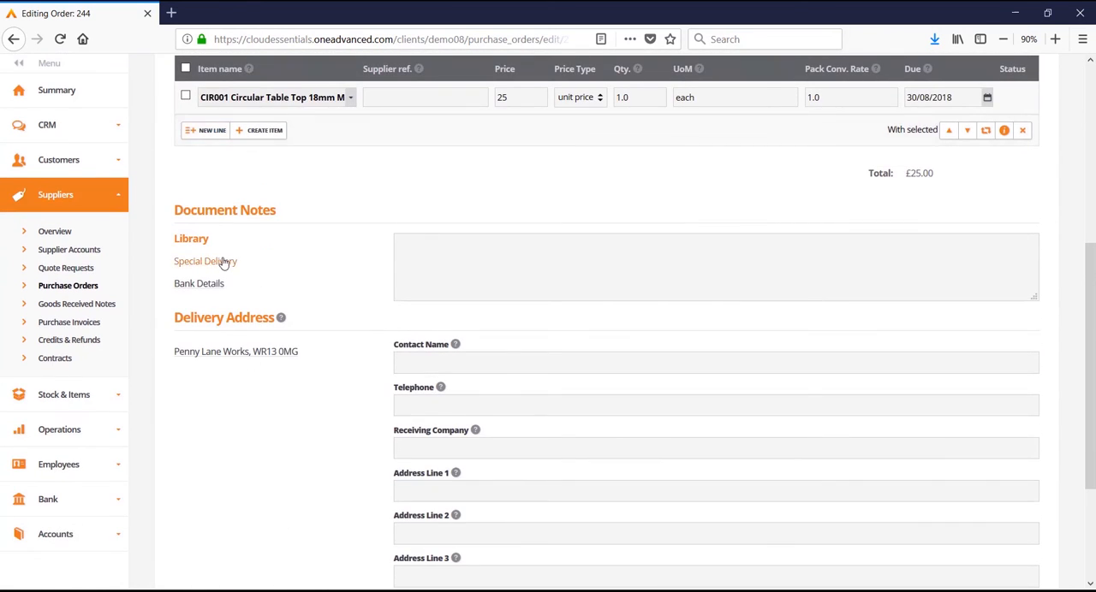
{"action": "left_click", "coordinate": [223, 262]}
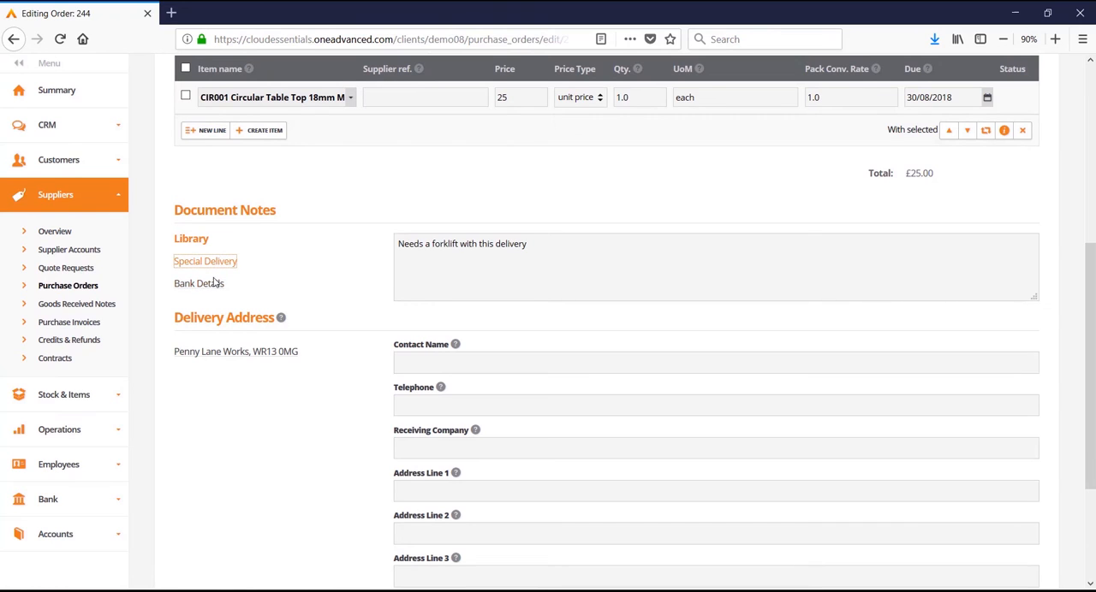
{"action": "left_click", "coordinate": [213, 285]}
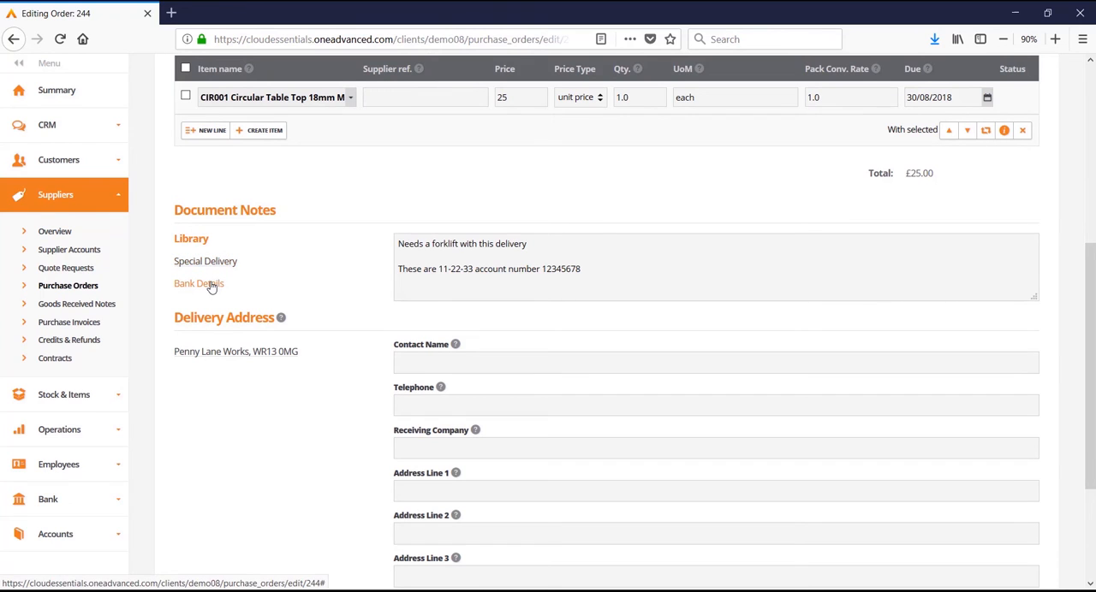
Fill in the purchase order's delivery address from the saved company address, and update and send the order.
{"action": "left_click", "coordinate": [243, 354]}
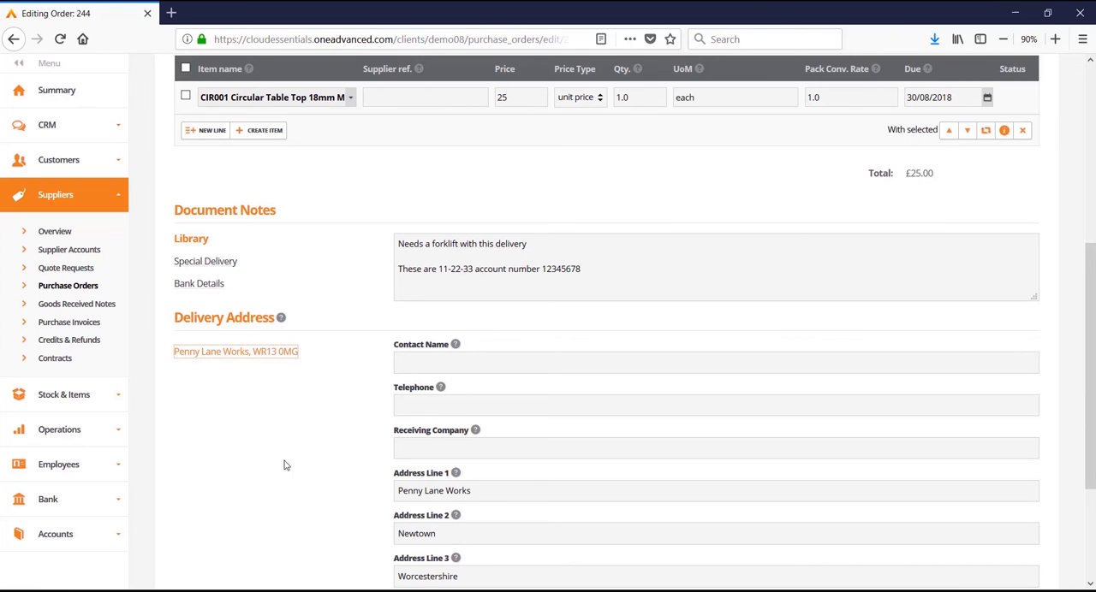
{"action": "scroll", "coordinate": [286, 464], "scroll_direction": "down", "scroll_amount": 3}
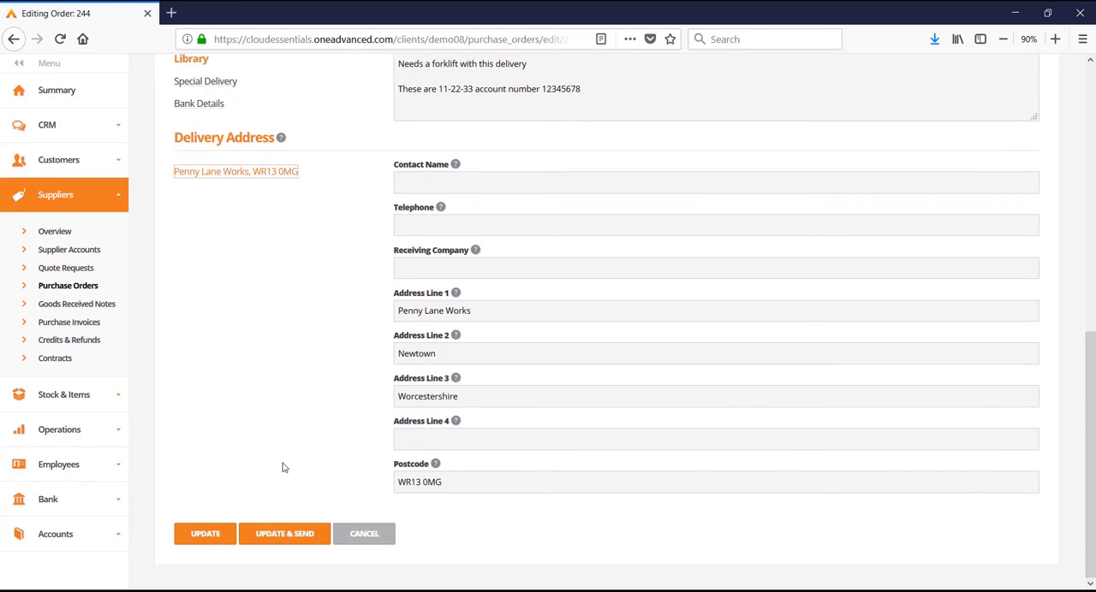
{"action": "left_click", "coordinate": [285, 535]}
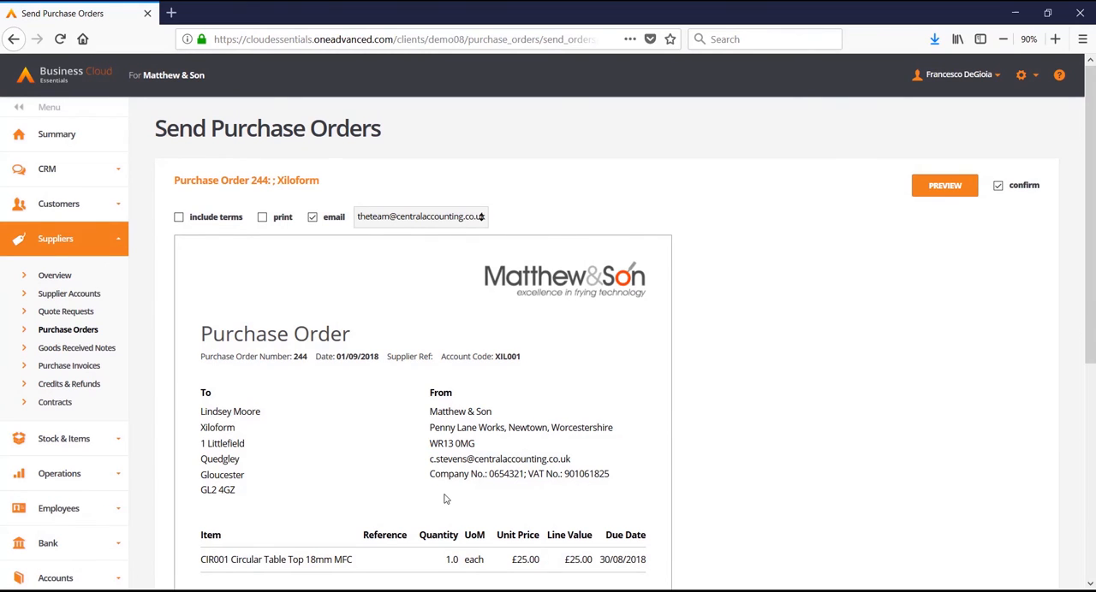
Start receiving goods against the highlighted Xiloform purchase order from the purchase orders list.
{"action": "left_click", "coordinate": [77, 334]}
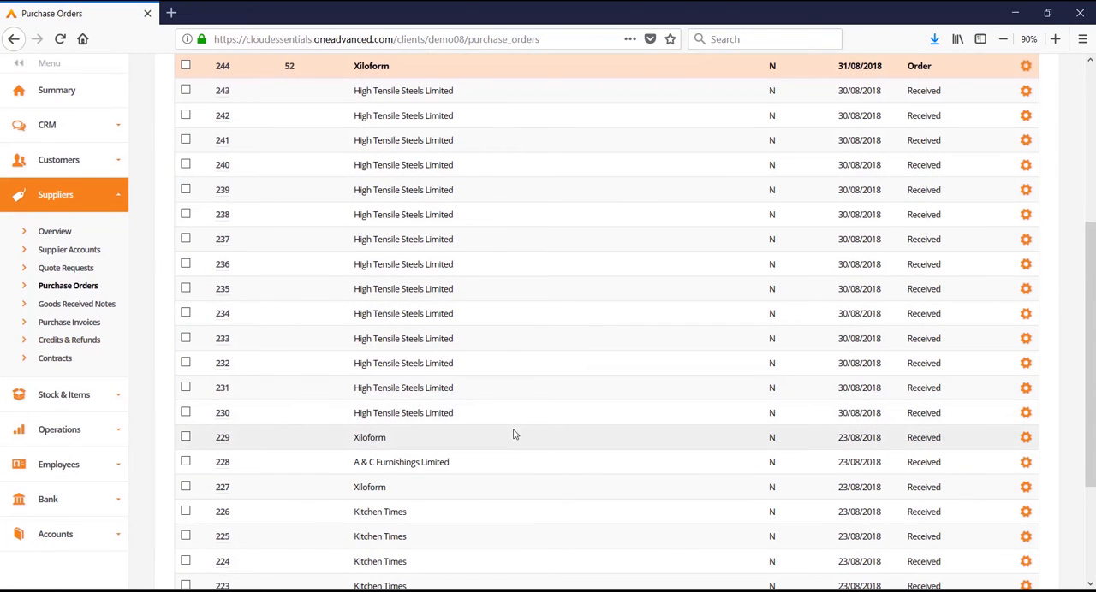
{"action": "scroll", "coordinate": [514, 435], "scroll_direction": "up", "scroll_amount": 8}
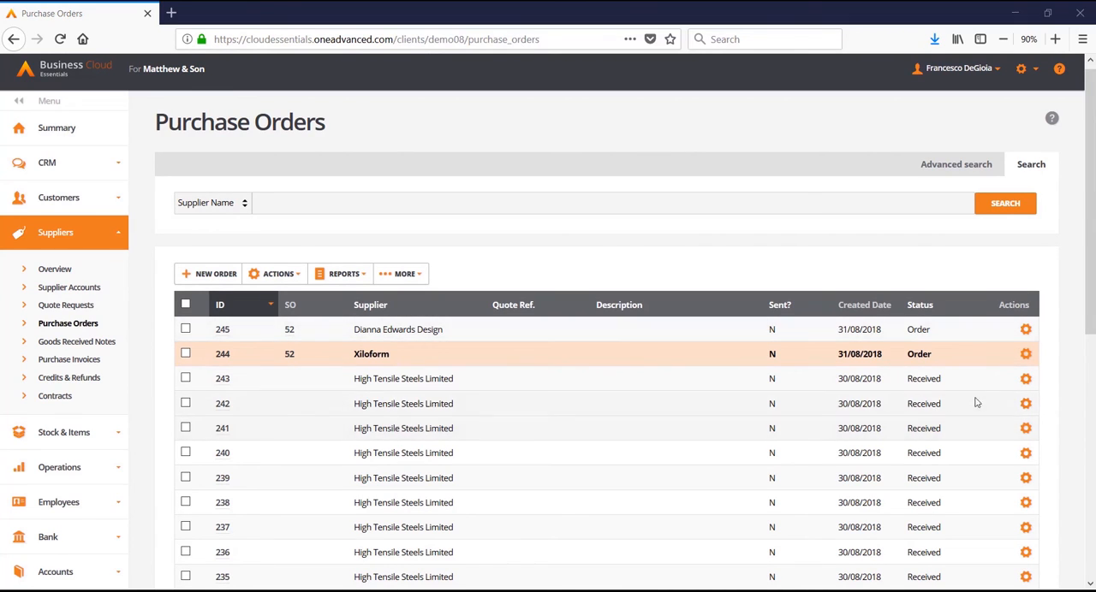
{"action": "left_click", "coordinate": [1026, 355]}
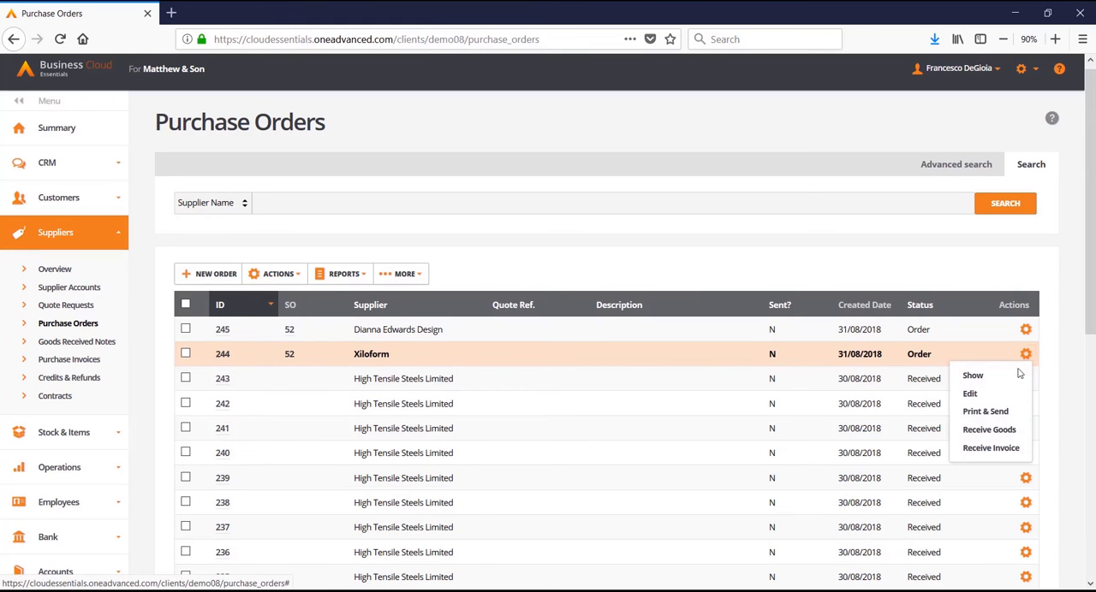
{"action": "left_click", "coordinate": [1007, 430]}
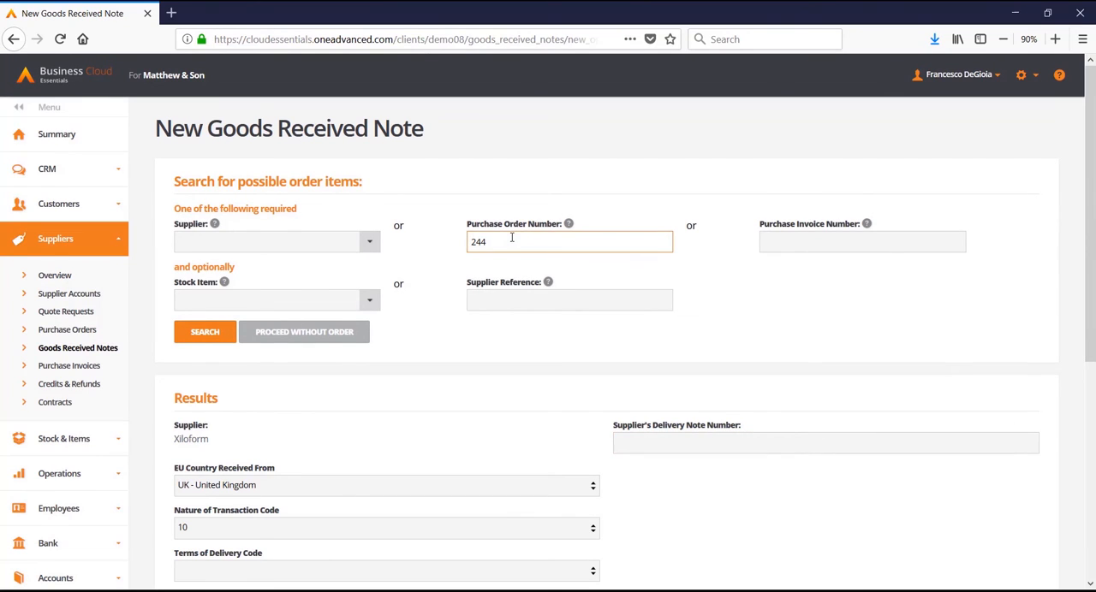
Set the received quantity of the circular table top to 1 with serial number SN12345.
{"action": "scroll", "coordinate": [512, 238], "scroll_direction": "down", "scroll_amount": 5}
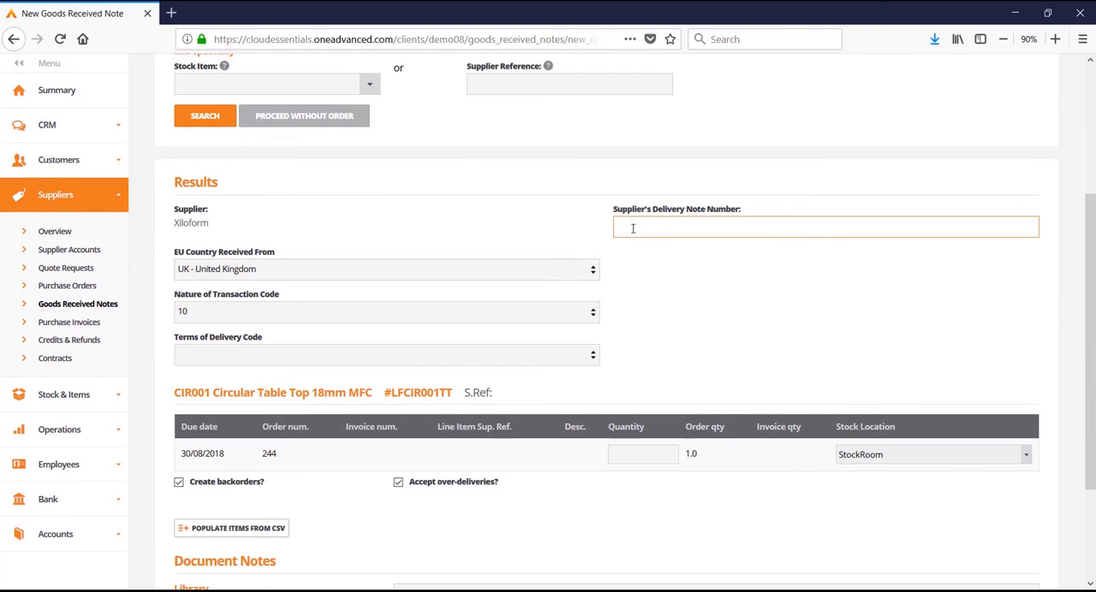
{"action": "left_click", "coordinate": [315, 245]}
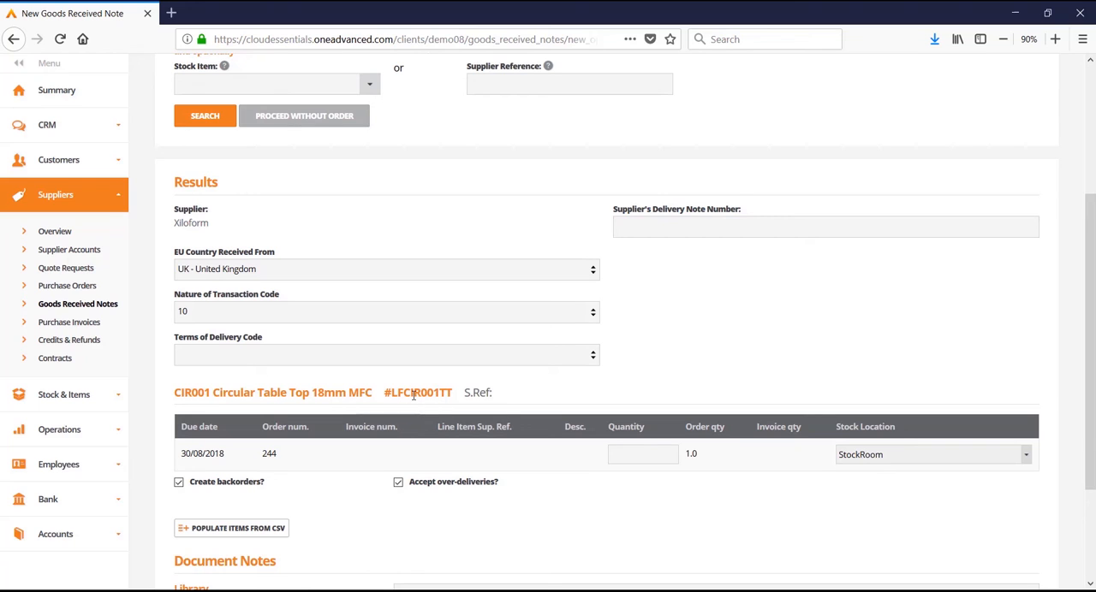
{"action": "left_click", "coordinate": [642, 453]}
{"action": "type", "text": "1"}
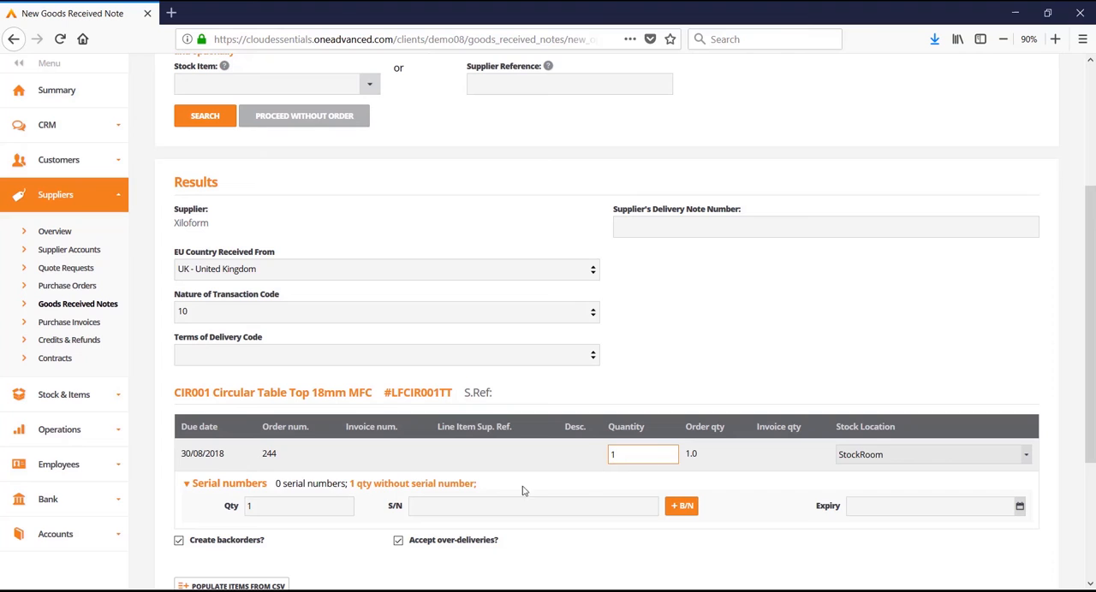
{"action": "left_click", "coordinate": [470, 504]}
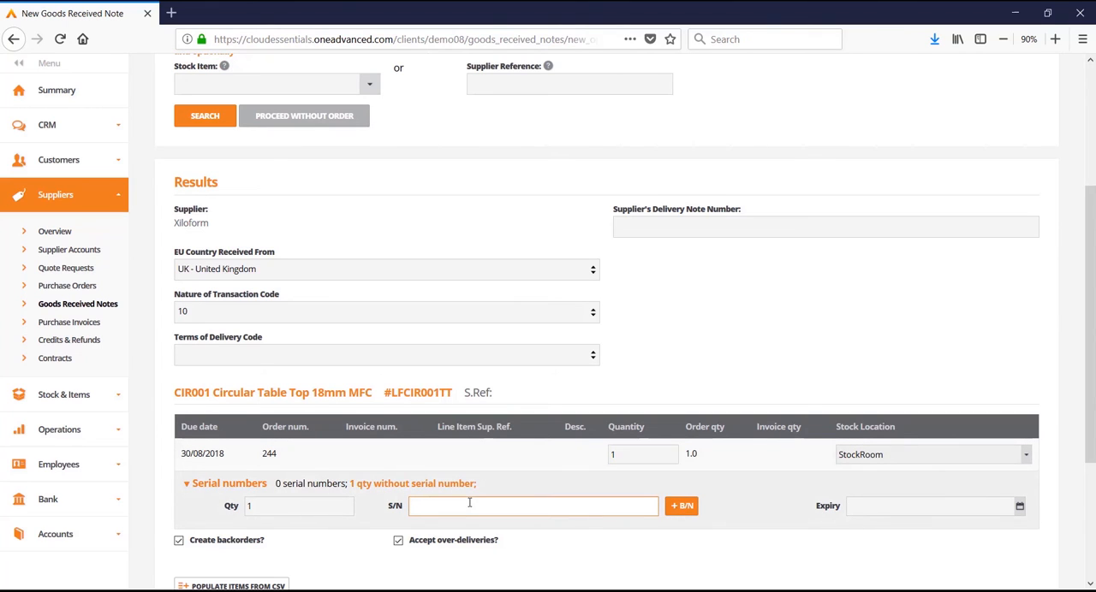
{"action": "type", "text": "SN1"}
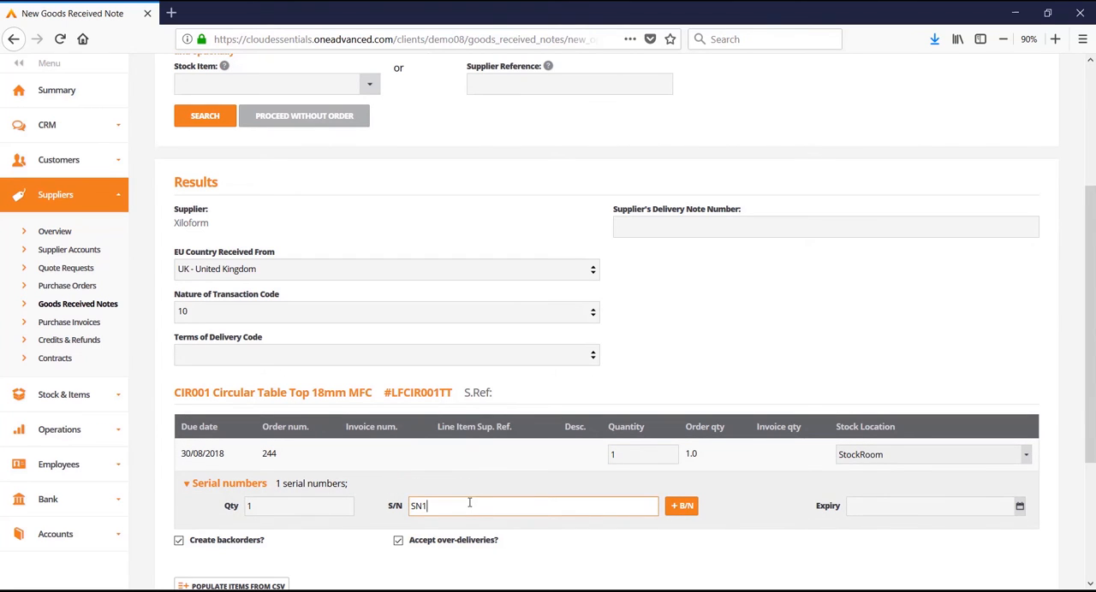
{"action": "type", "text": "2345"}
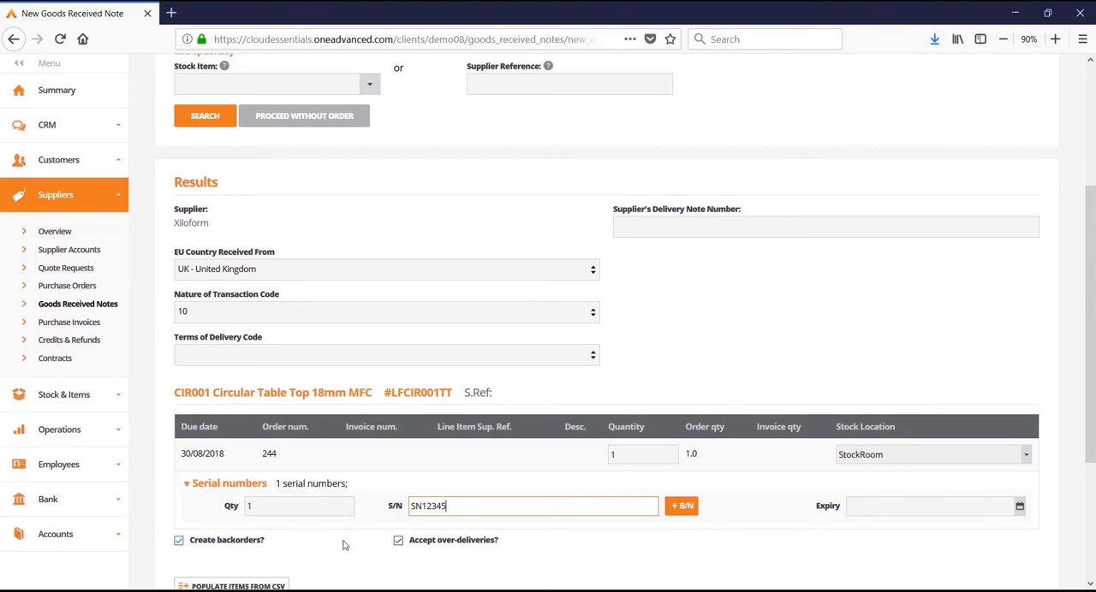
{"action": "scroll", "coordinate": [306, 489], "scroll_direction": "down", "scroll_amount": 5}
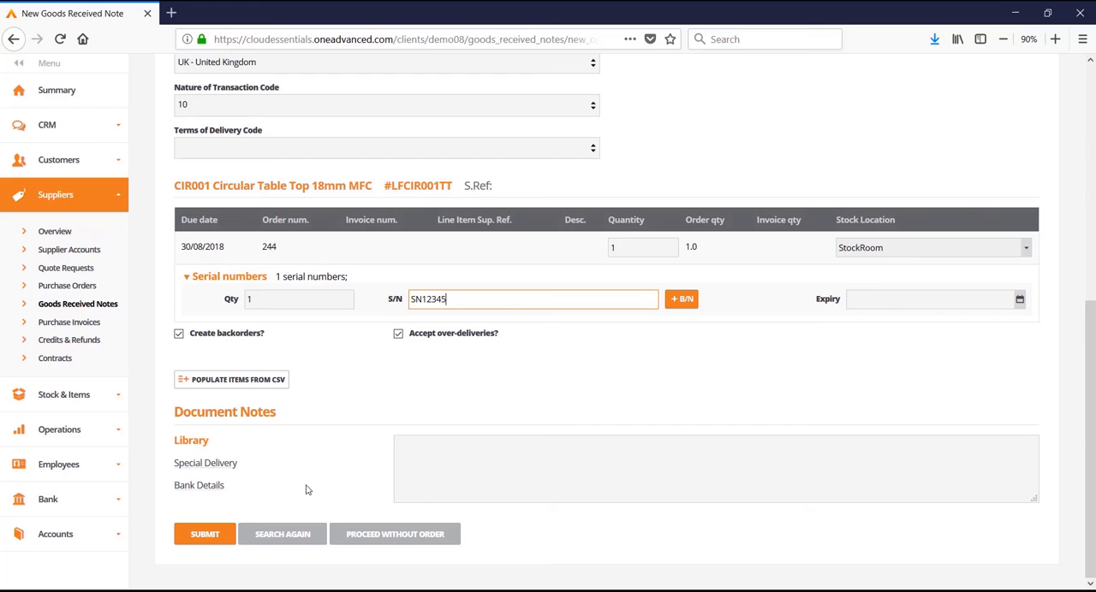
Submit the goods received note and open the newest Xiloform note through a supplier name search for "xilo".
{"action": "left_click", "coordinate": [197, 538]}
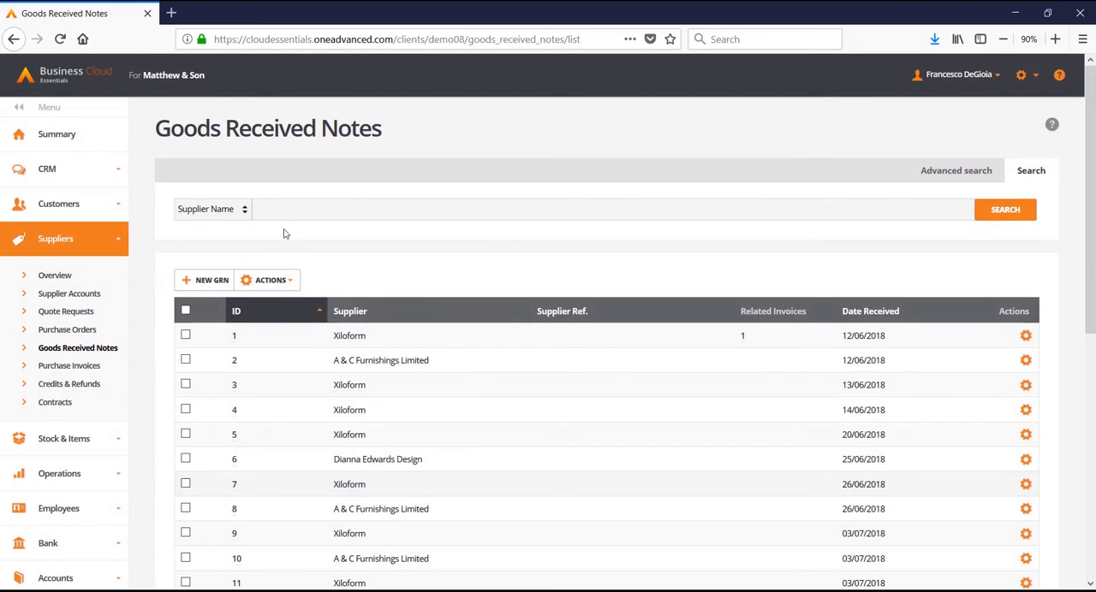
{"action": "left_click", "coordinate": [275, 203]}
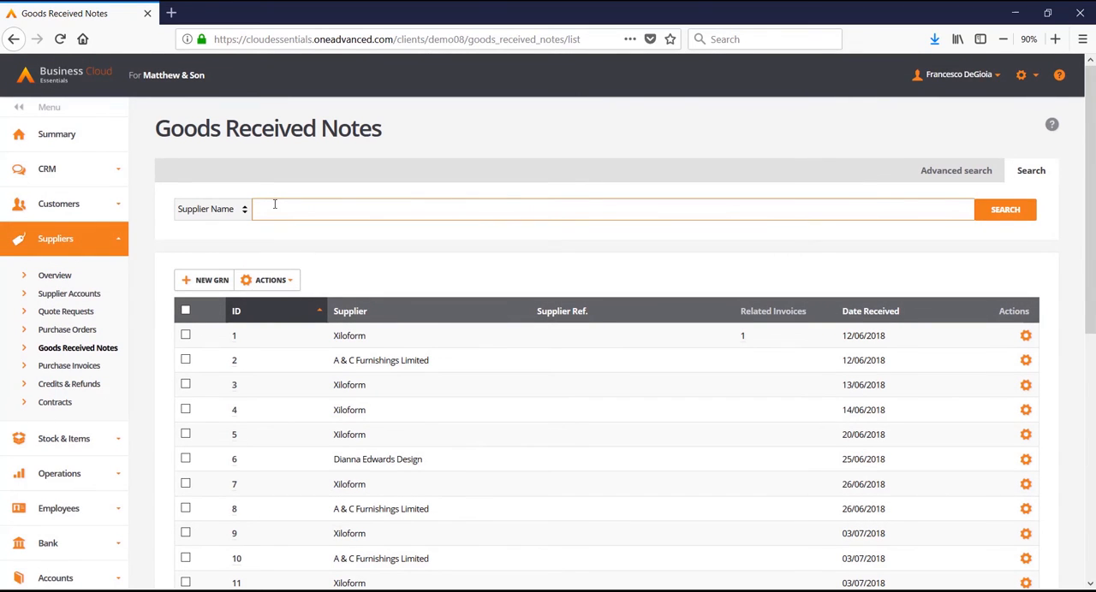
{"action": "type", "text": "xilo"}
{"action": "key", "text": "Return"}
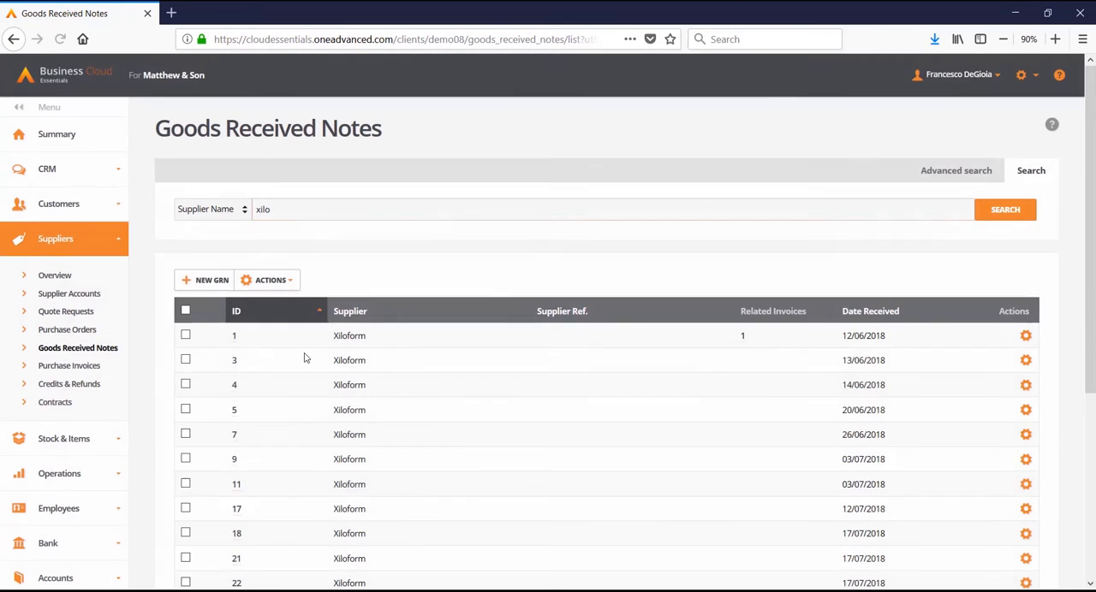
{"action": "scroll", "coordinate": [306, 355], "scroll_direction": "down", "scroll_amount": 4}
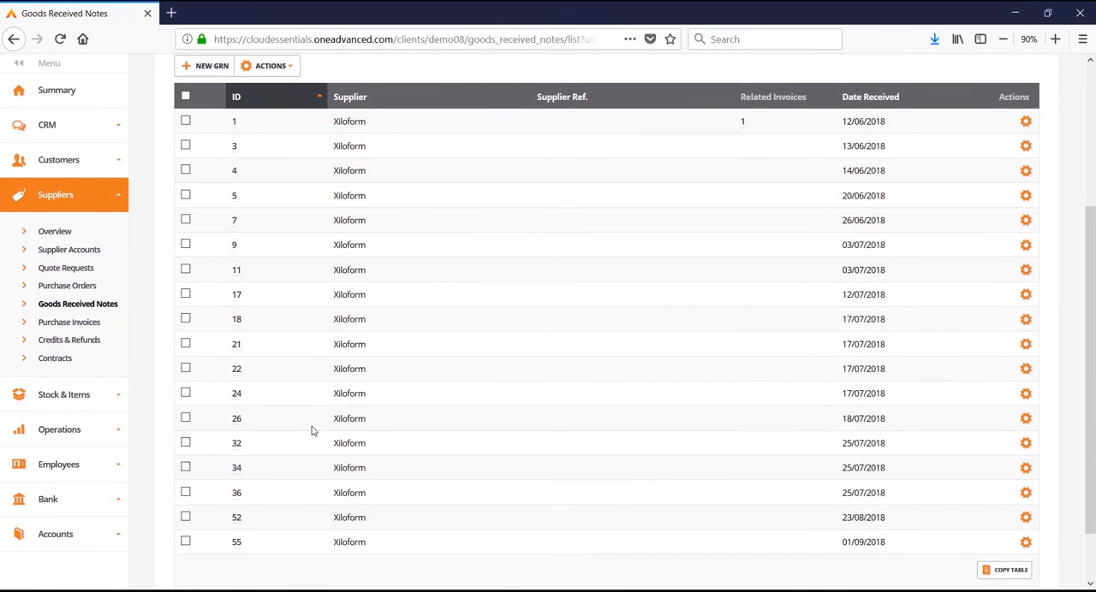
{"action": "left_click", "coordinate": [235, 541]}
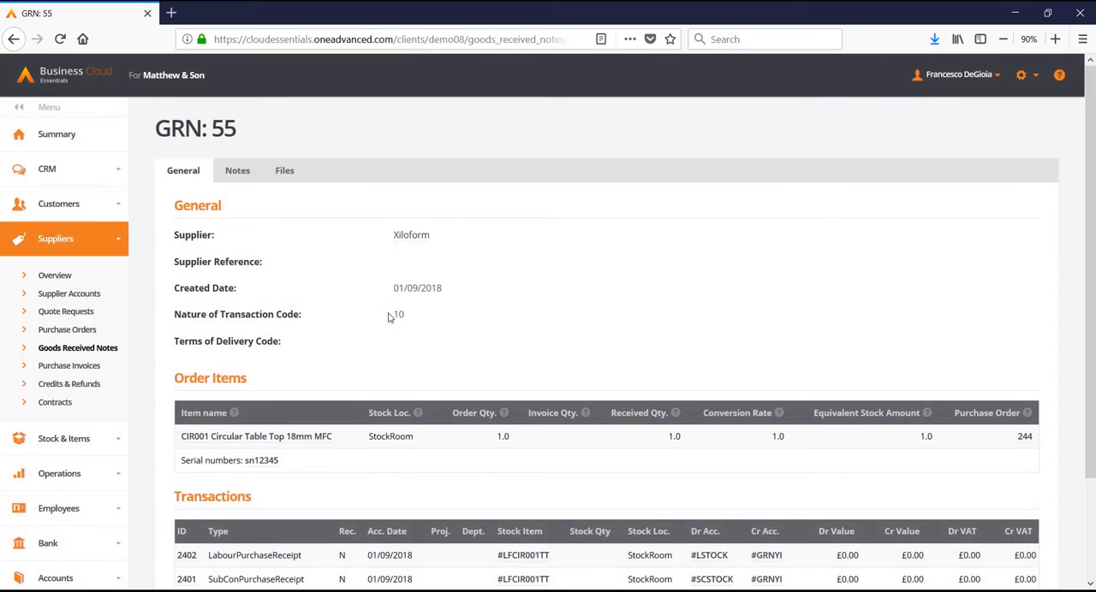
Examine the goods received note's attached files, order items and accounting transactions.
{"action": "left_click", "coordinate": [291, 174]}
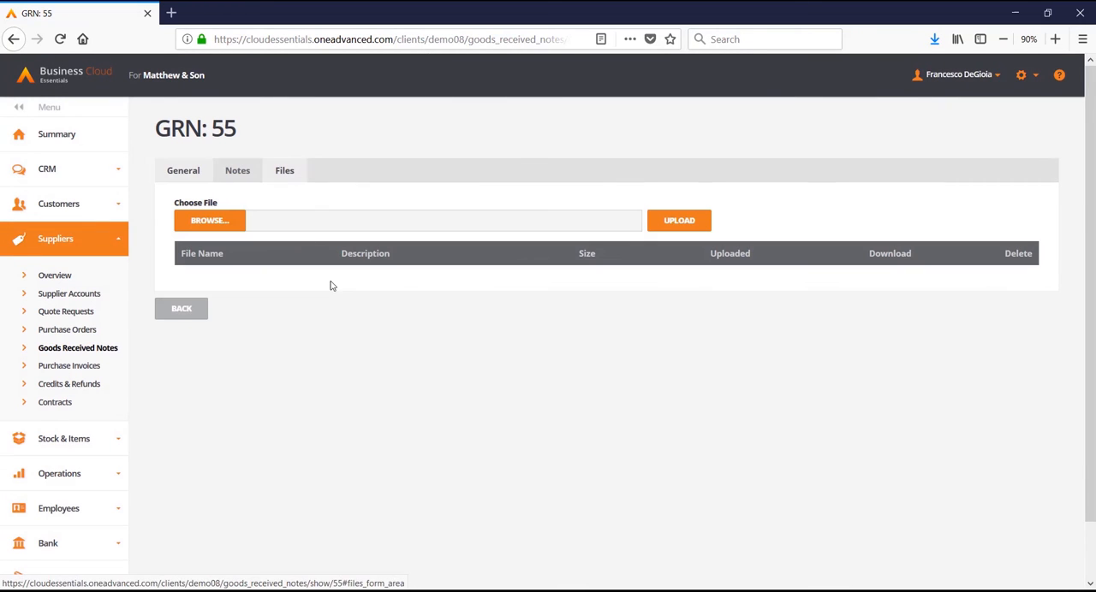
{"action": "left_click", "coordinate": [169, 173]}
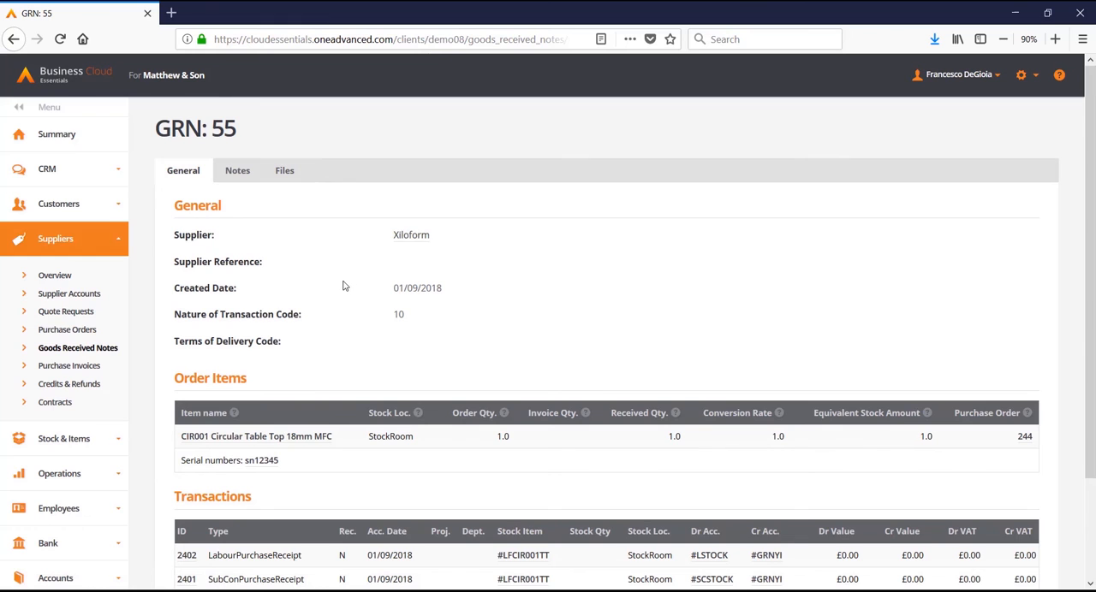
{"action": "scroll", "coordinate": [343, 286], "scroll_direction": "down", "scroll_amount": 3}
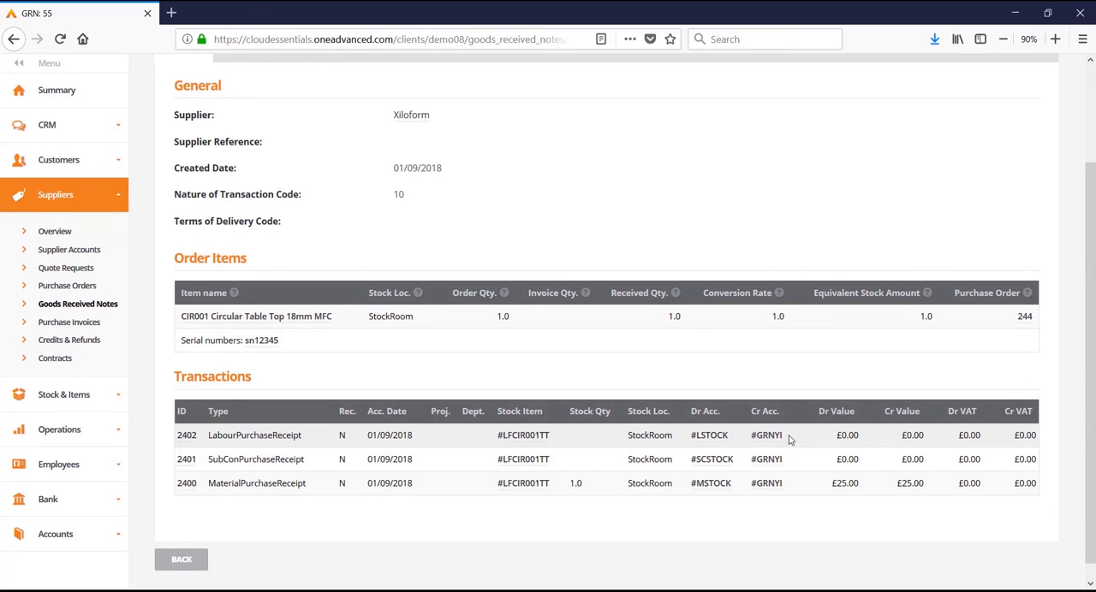
Start a quick pick of all items for the Ace Supplies Limited sales order dated 31/08/2018.
{"action": "left_click", "coordinate": [77, 160]}
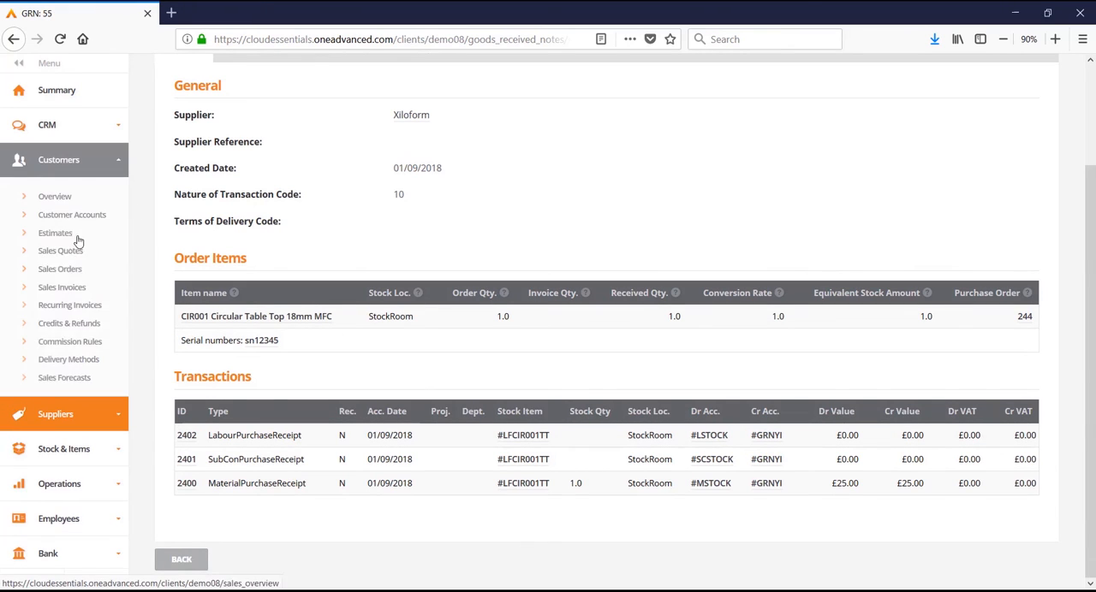
{"action": "left_click", "coordinate": [60, 269]}
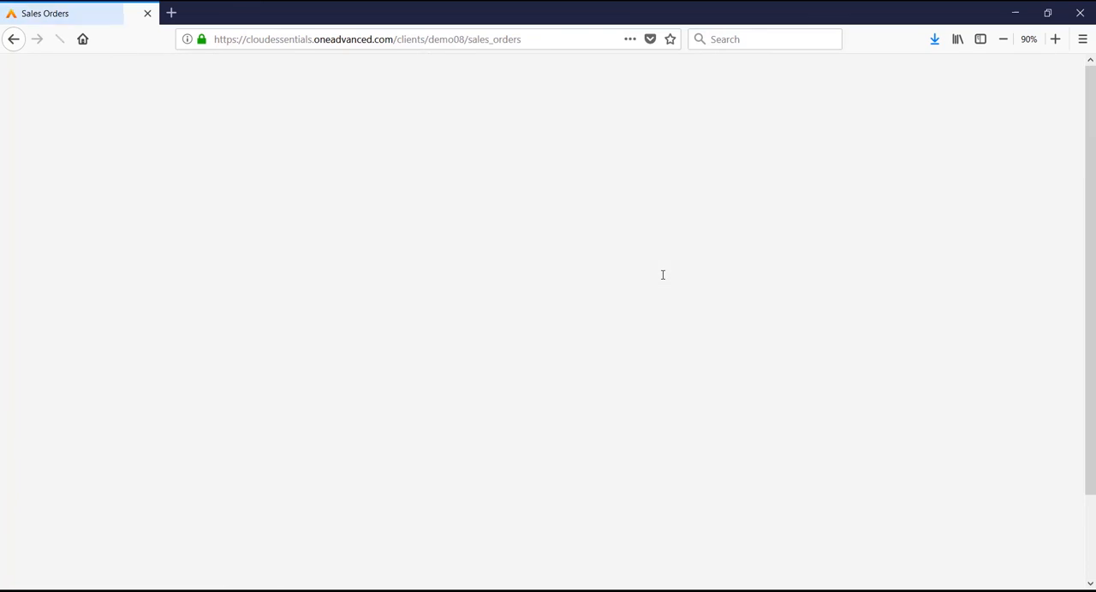
{"action": "scroll", "coordinate": [528, 441], "scroll_direction": "down", "scroll_amount": 2}
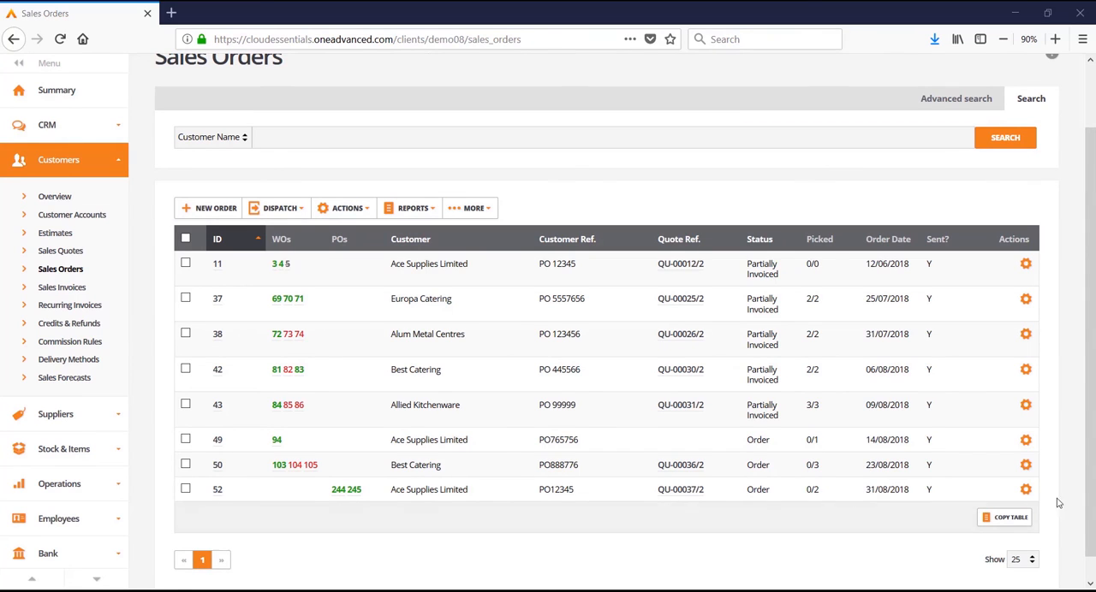
{"action": "left_click", "coordinate": [1025, 490]}
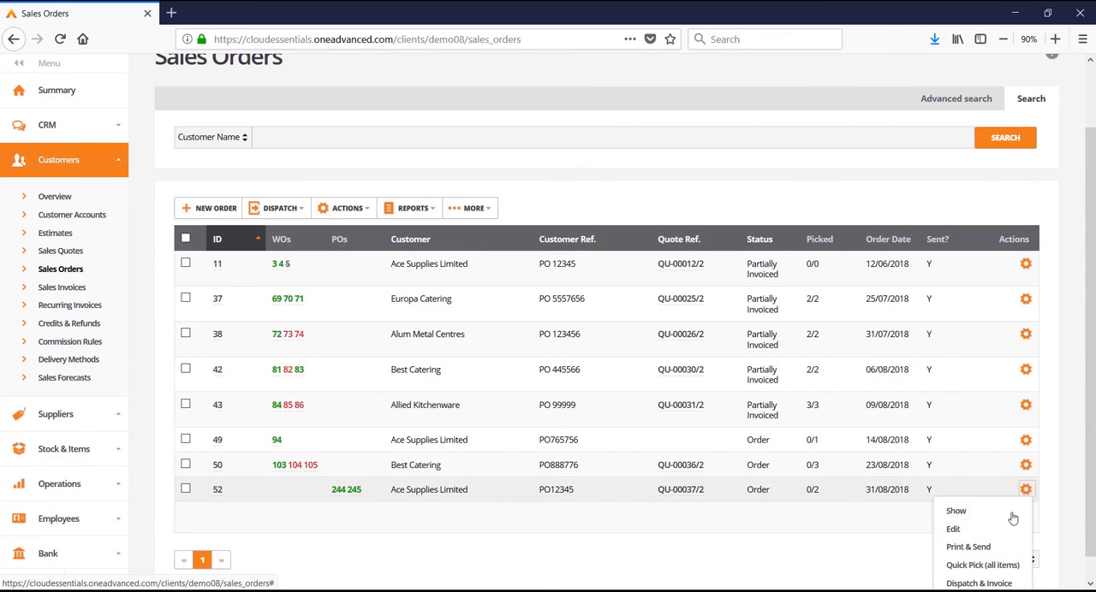
{"action": "left_click", "coordinate": [1003, 565]}
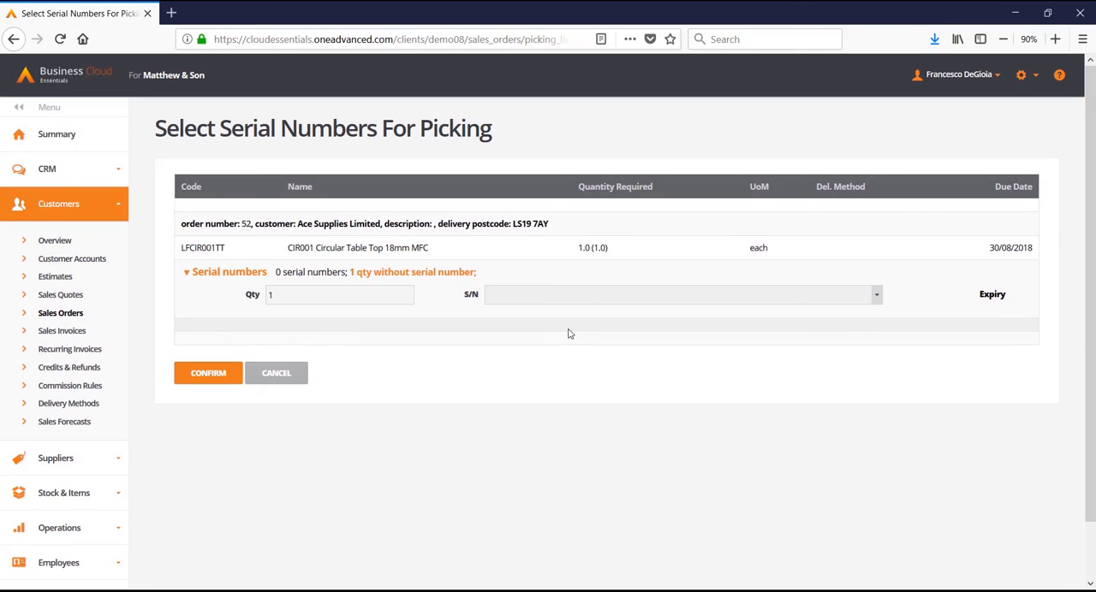
Assign serial number sn12345 to the circular table top, confirm the picking, and review the office copy of the picking list.
{"action": "left_click", "coordinate": [557, 295]}
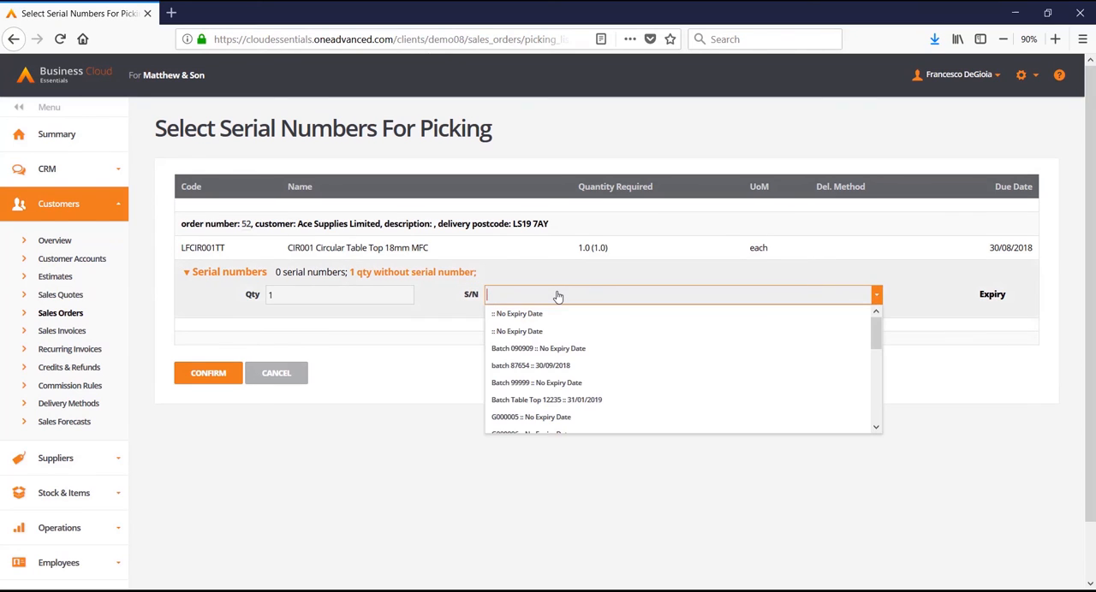
{"action": "type", "text": "sn"}
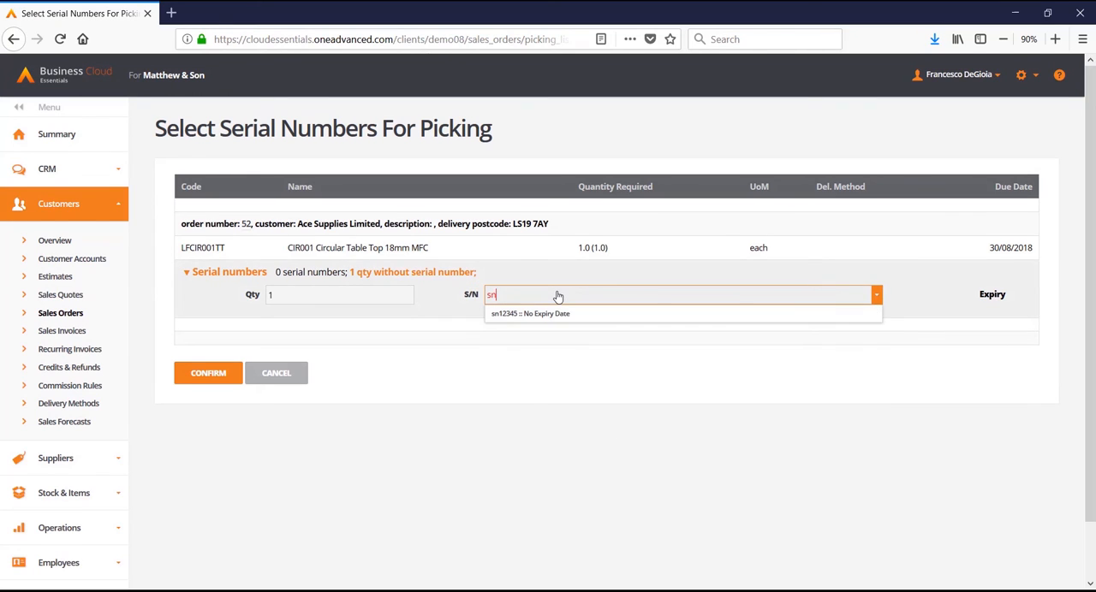
{"action": "left_click", "coordinate": [564, 314]}
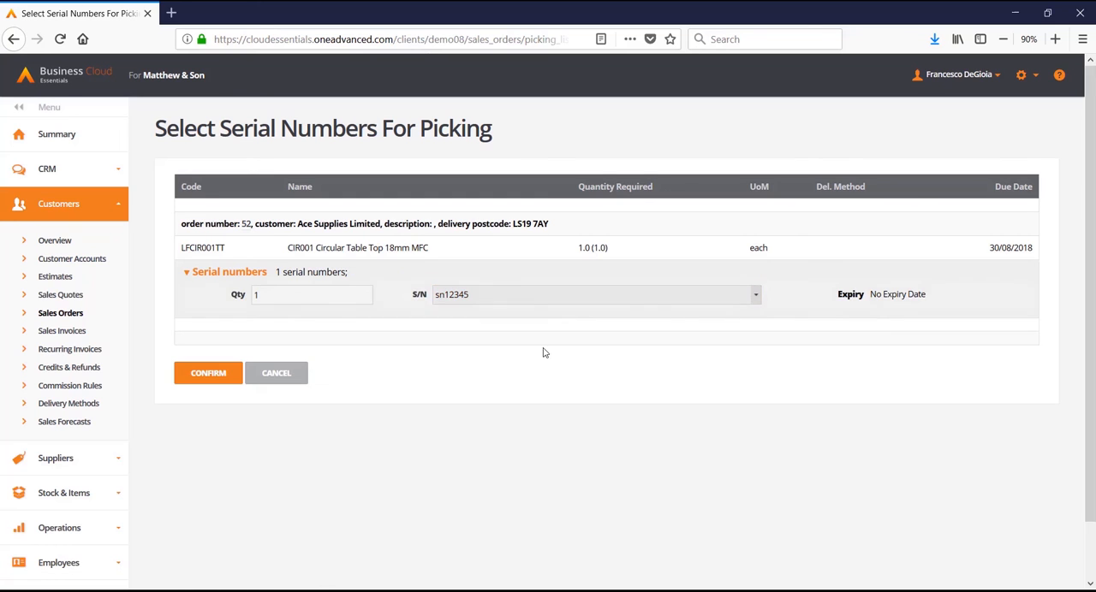
{"action": "left_click", "coordinate": [220, 377]}
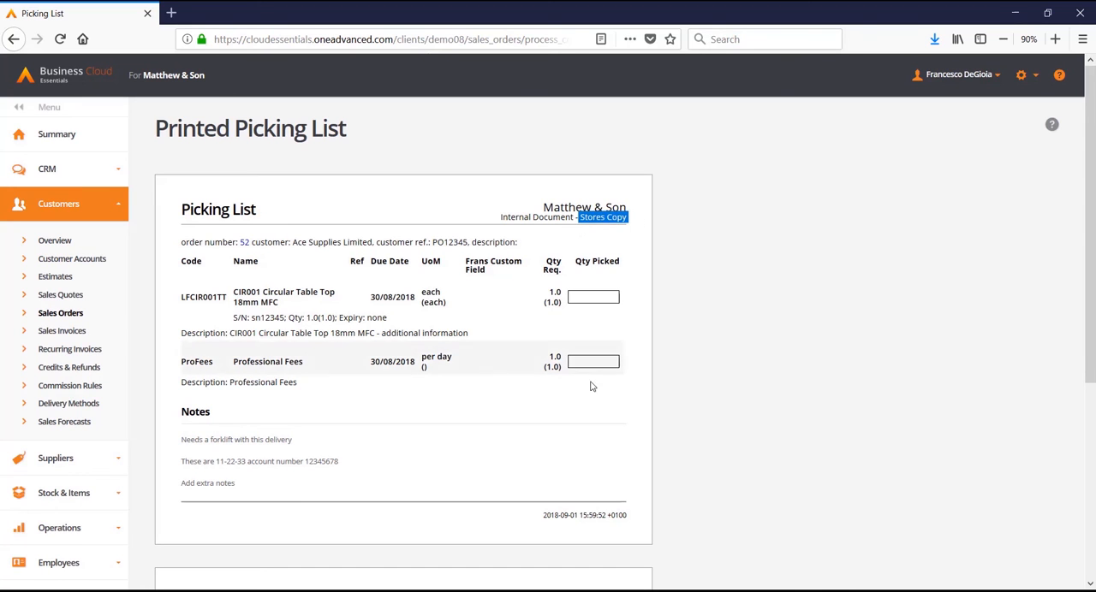
{"action": "scroll", "coordinate": [599, 381], "scroll_direction": "down", "scroll_amount": 3}
{"action": "left_click_drag", "start_coordinate": [629, 394], "coordinate": [582, 395]}
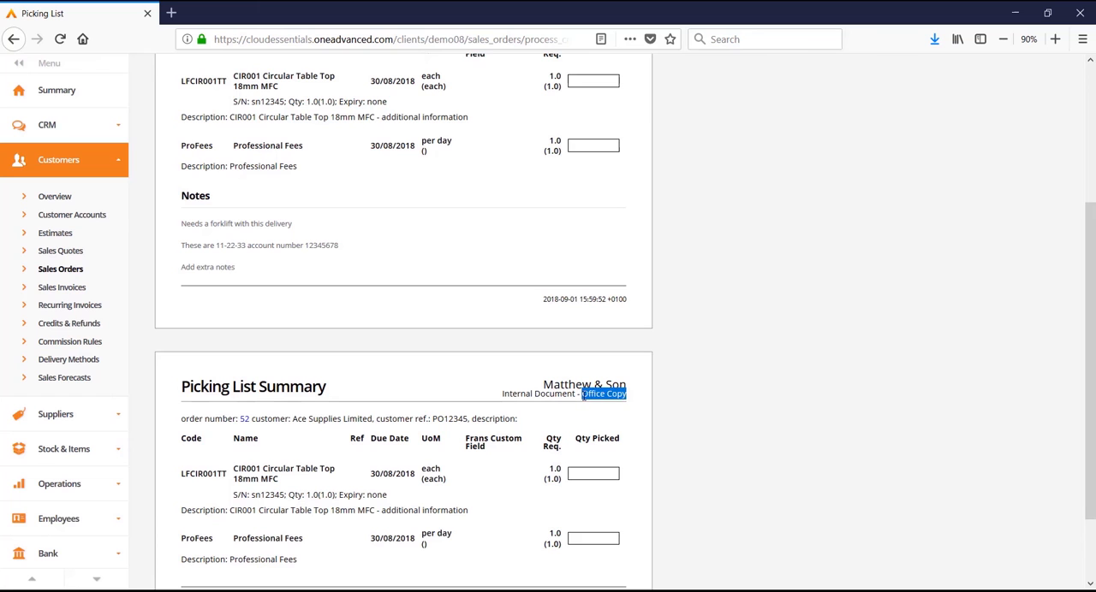
Start dispatching and invoicing the picked Ace Supplies Limited order dated 31/08/2018 from the sales orders list.
{"action": "left_click", "coordinate": [61, 269]}
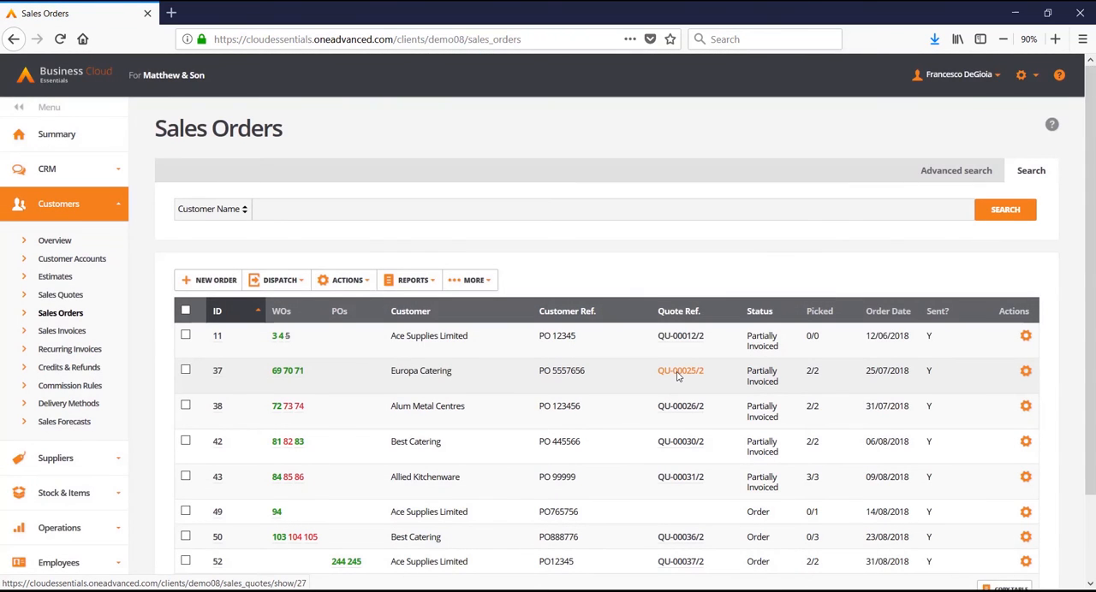
{"action": "scroll", "coordinate": [677, 376], "scroll_direction": "down", "scroll_amount": 2}
{"action": "left_click", "coordinate": [1026, 466]}
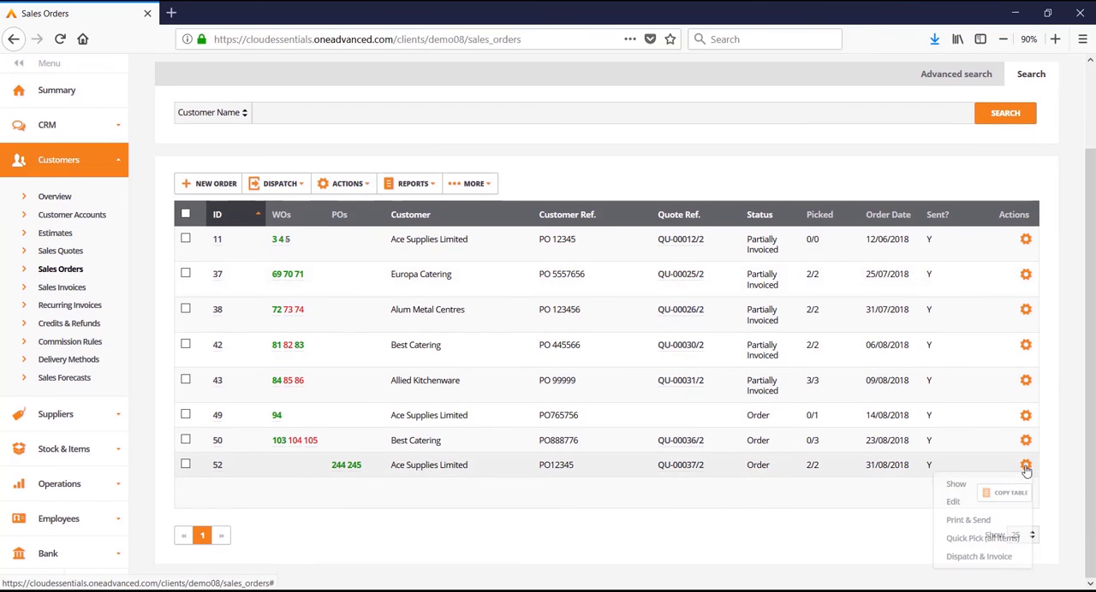
{"action": "left_click", "coordinate": [978, 557]}
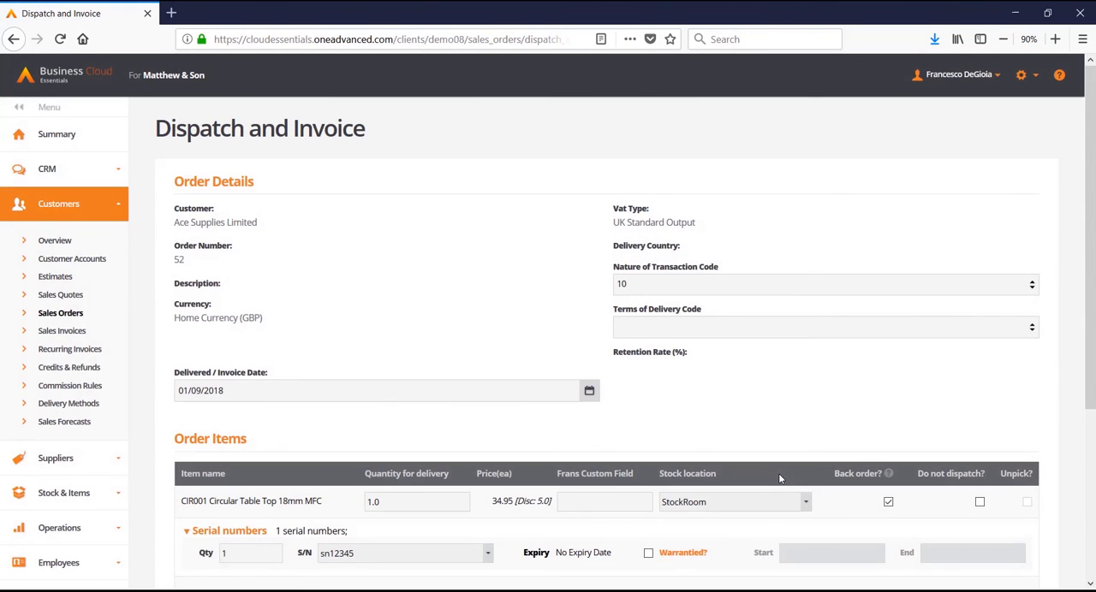
Check the order items and delivery quantities, and confirm the dispatch and invoice.
{"action": "scroll", "coordinate": [779, 478], "scroll_direction": "down", "scroll_amount": 5}
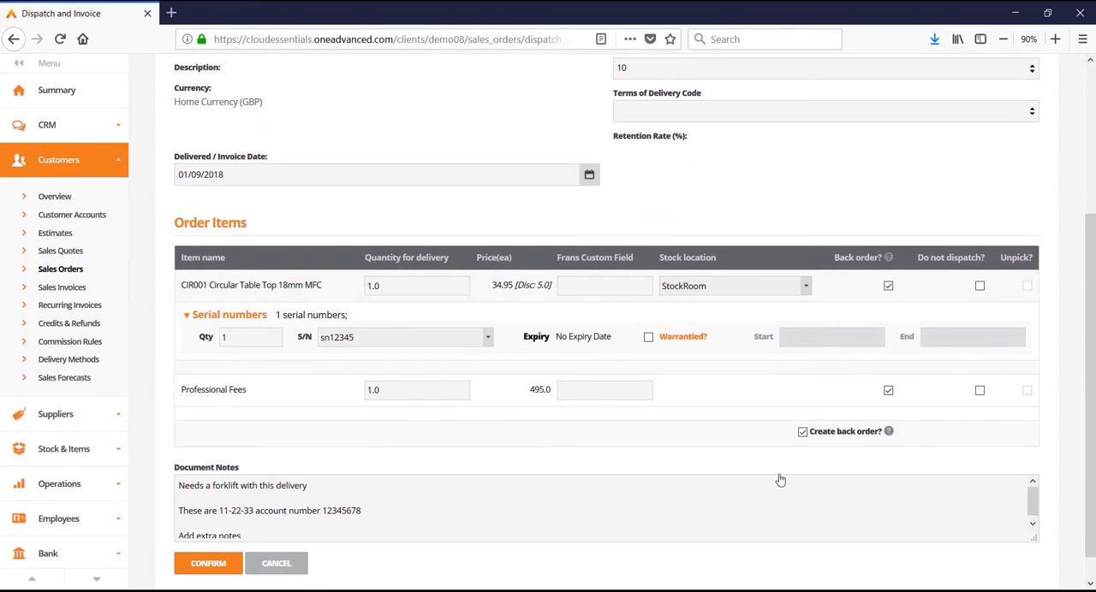
{"action": "left_click", "coordinate": [394, 388]}
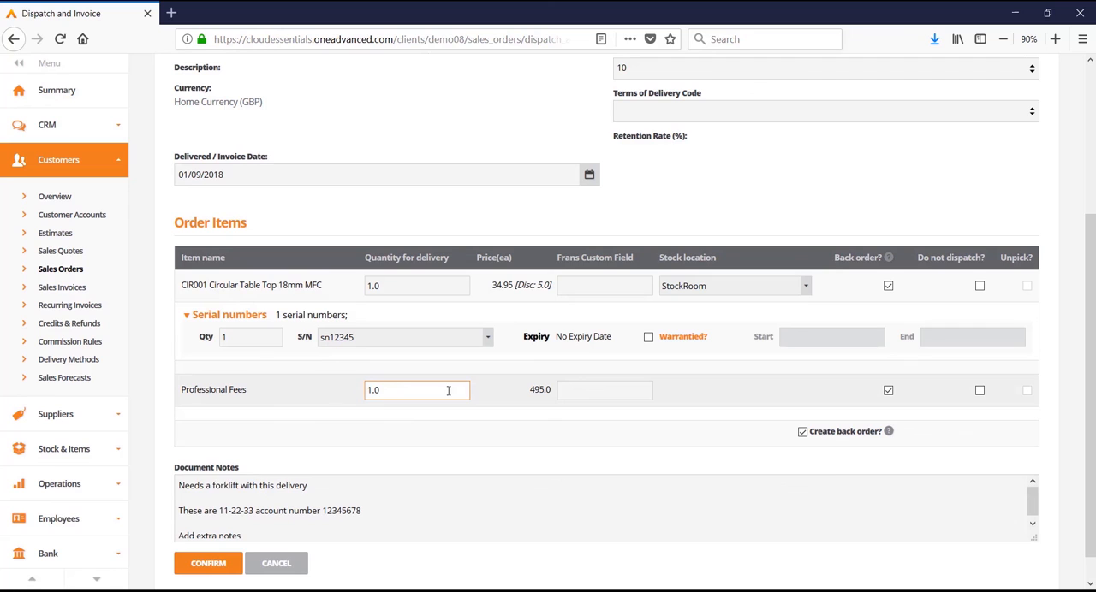
{"action": "left_click", "coordinate": [762, 386]}
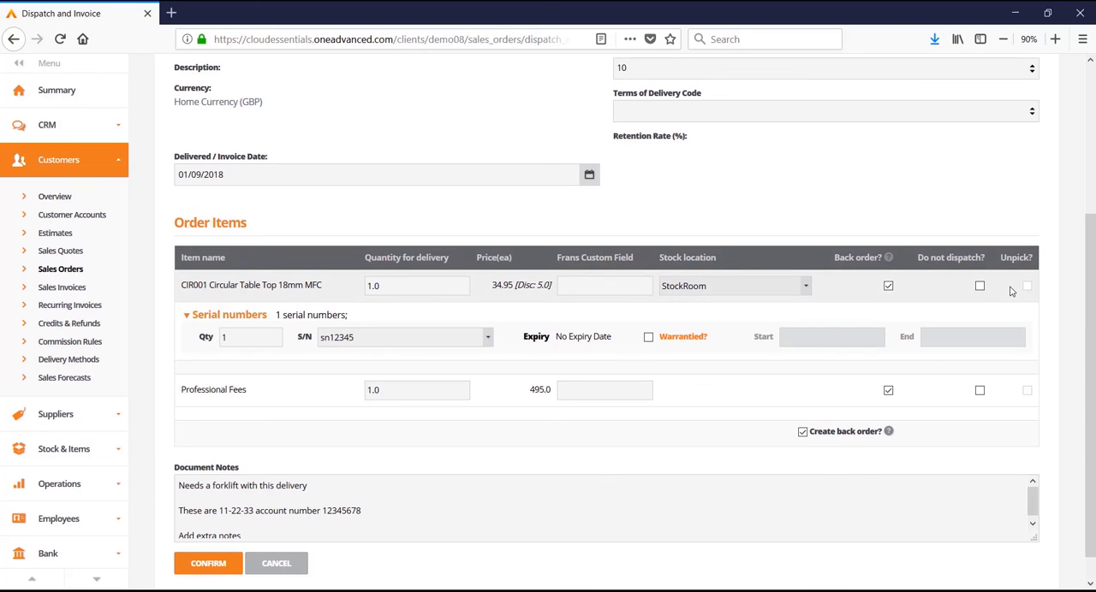
{"action": "left_click", "coordinate": [208, 563]}
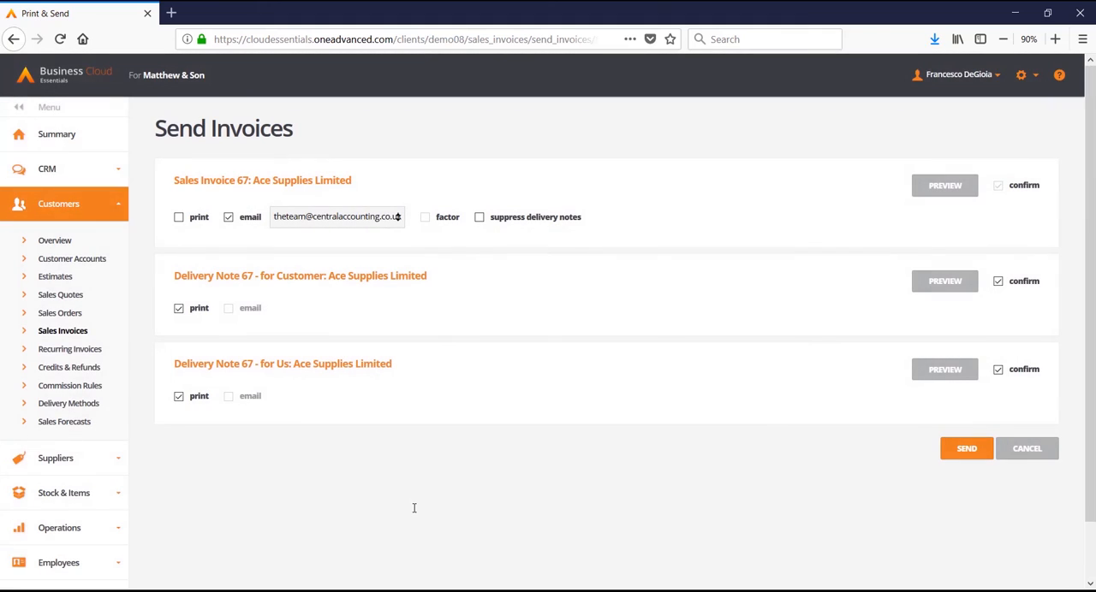
Preview the Ace Supplies Limited sales invoice and review its items, notes and totals.
{"action": "left_click", "coordinate": [922, 189]}
{"action": "scroll", "coordinate": [804, 435], "scroll_direction": "down", "scroll_amount": 5}
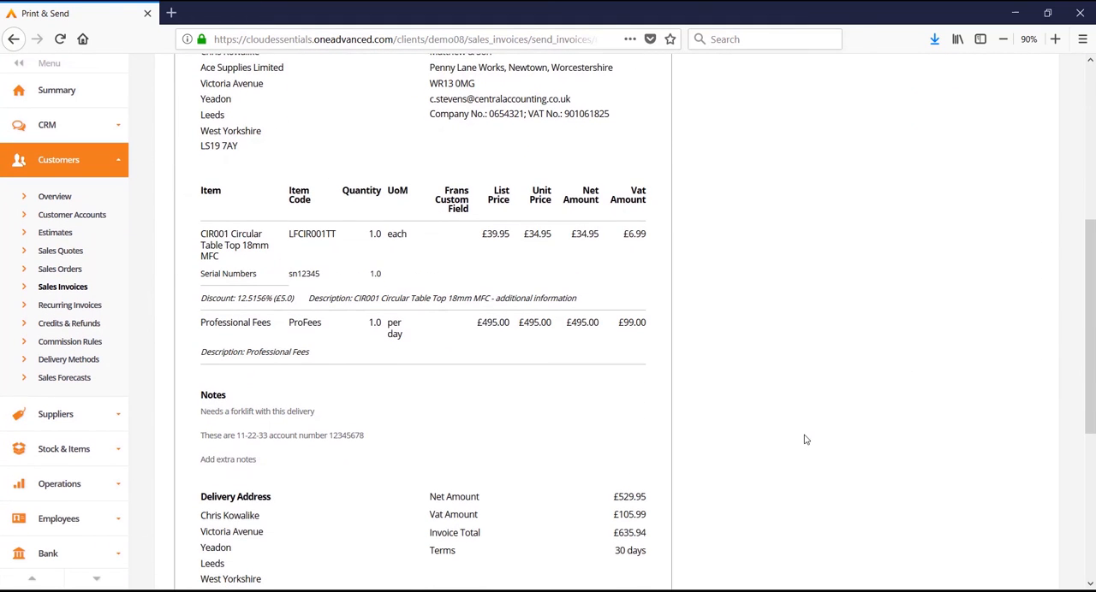
{"action": "scroll", "coordinate": [900, 403], "scroll_direction": "down", "scroll_amount": 5}
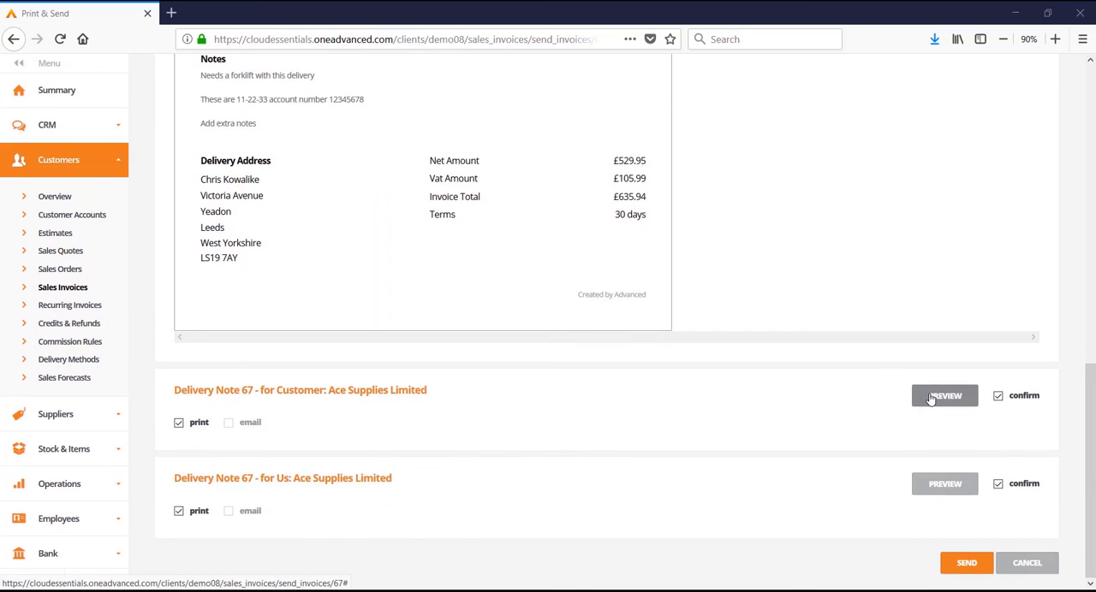
Preview the customer and supplier copies of the delivery note and review their contents.
{"action": "left_click", "coordinate": [930, 400]}
{"action": "scroll", "coordinate": [833, 428], "scroll_direction": "down", "scroll_amount": 4}
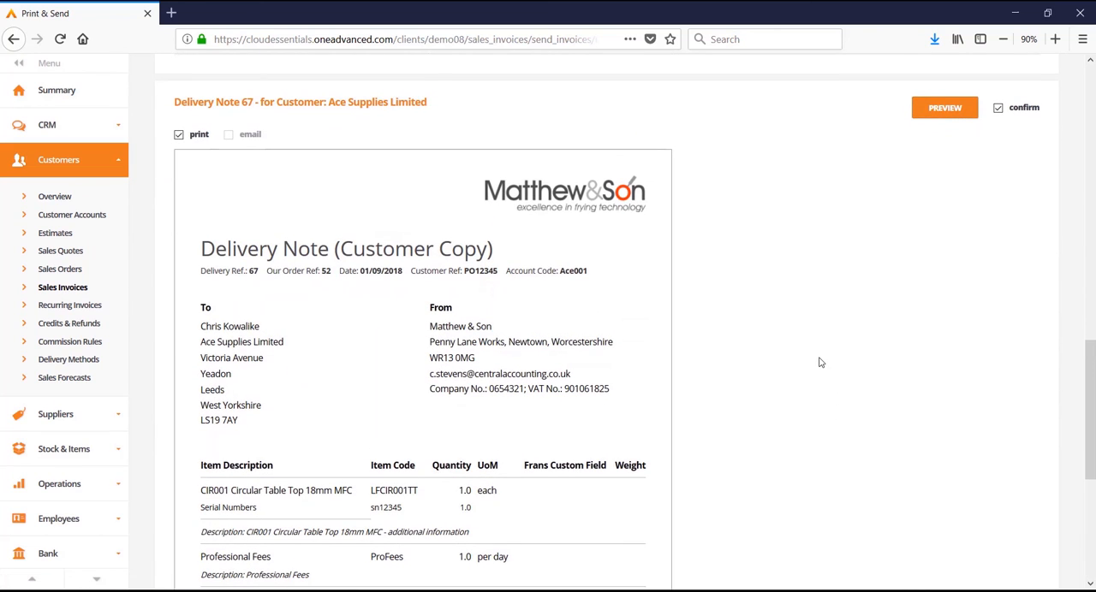
{"action": "scroll", "coordinate": [819, 363], "scroll_direction": "down", "scroll_amount": 5}
{"action": "left_click", "coordinate": [942, 486]}
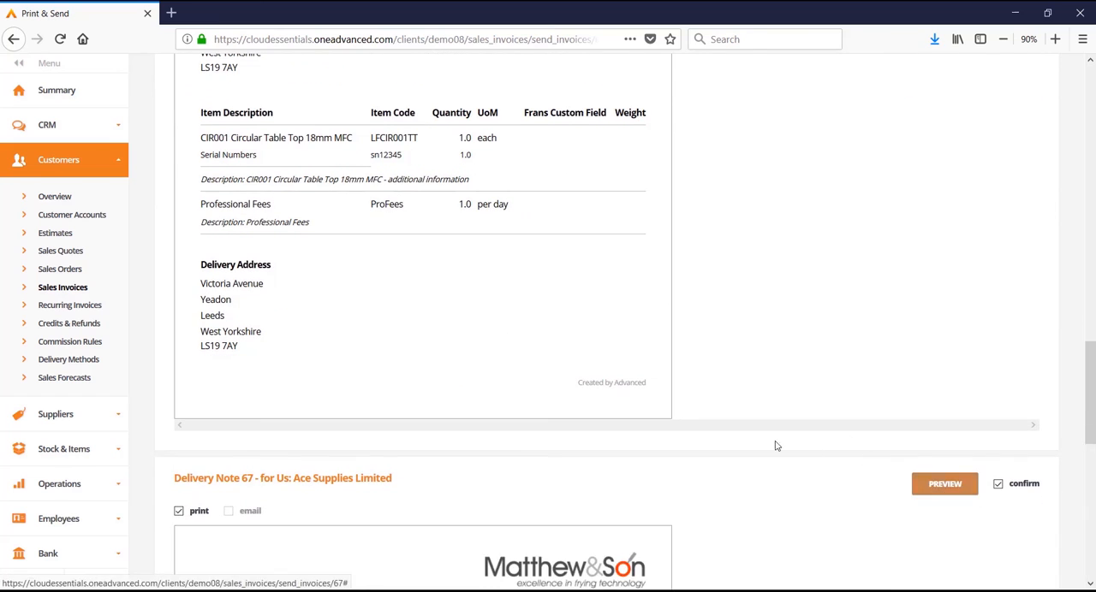
{"action": "scroll", "coordinate": [775, 445], "scroll_direction": "down", "scroll_amount": 4}
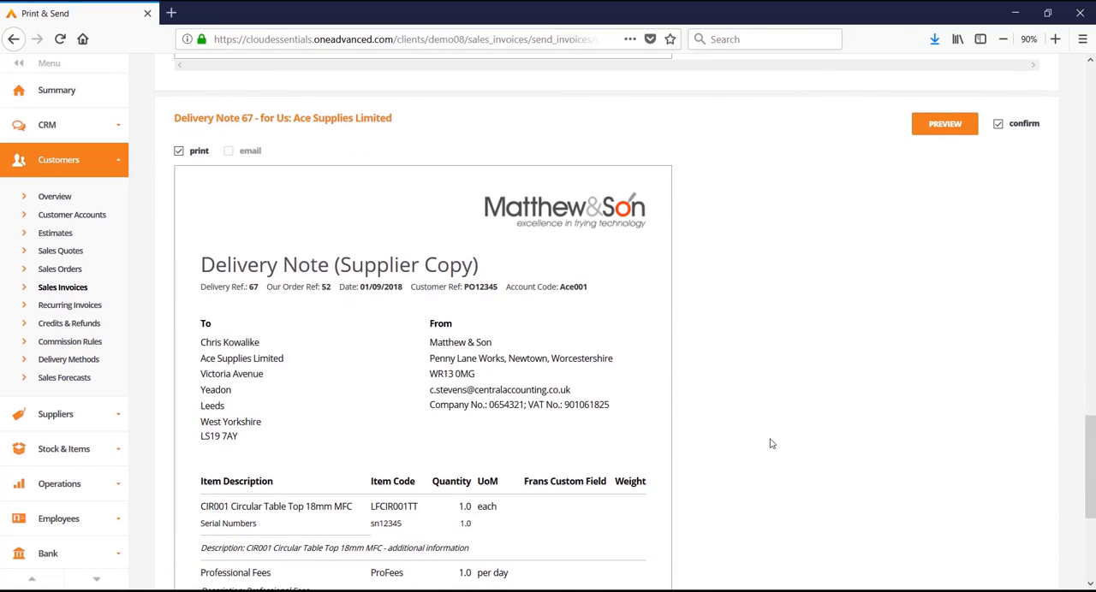
{"action": "scroll", "coordinate": [770, 443], "scroll_direction": "down", "scroll_amount": 3}
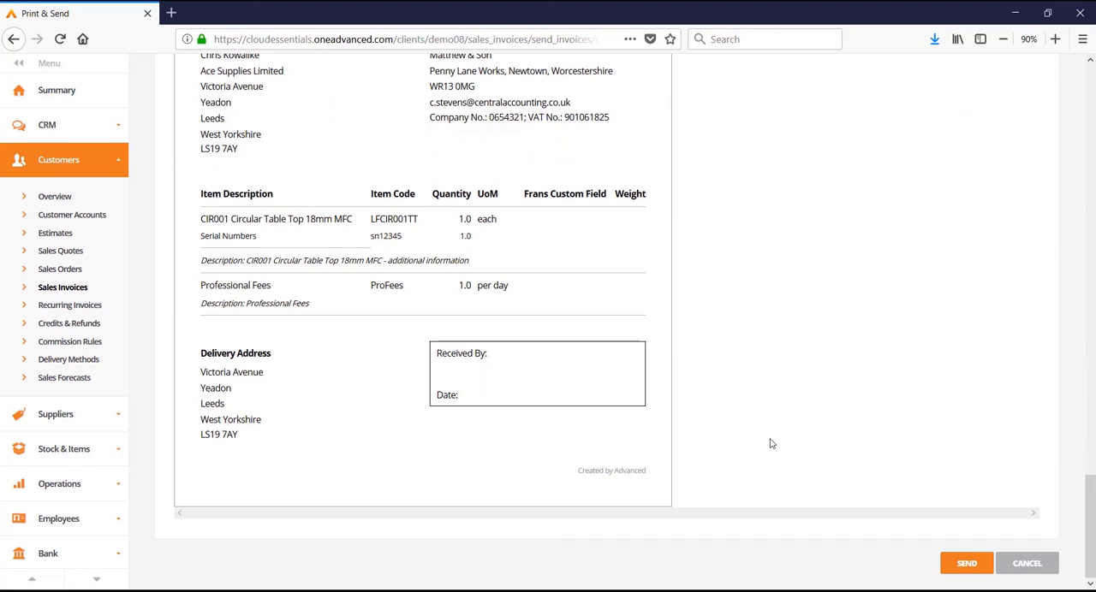